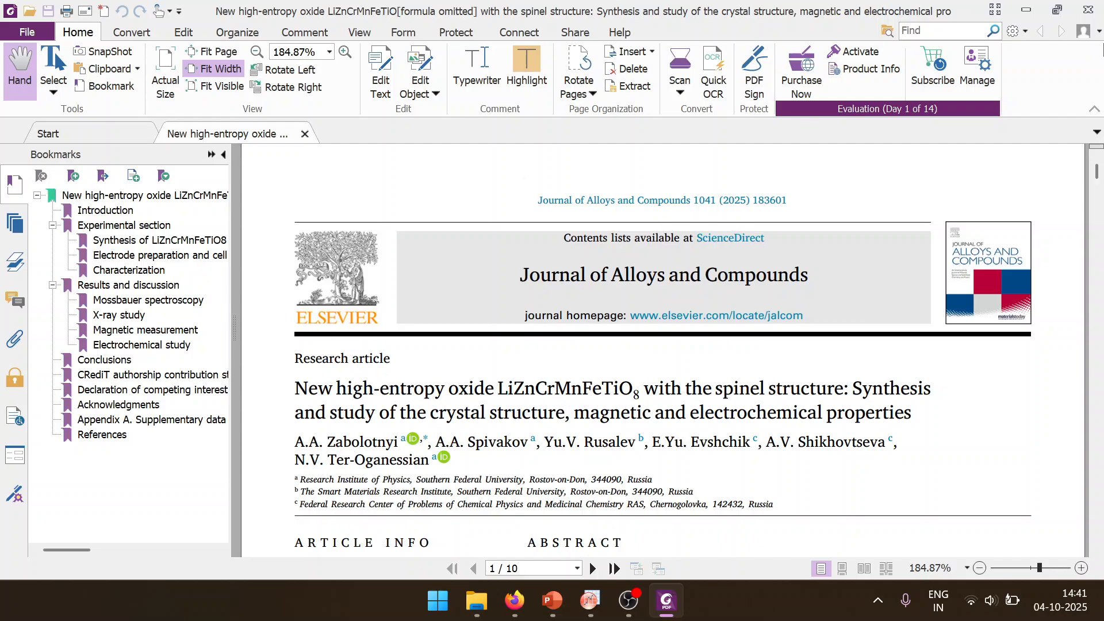
# Step: Close the PDF reader, shrink the Downloads folder window, and return to the article open in Firefox
pyautogui.click(1088, 9)
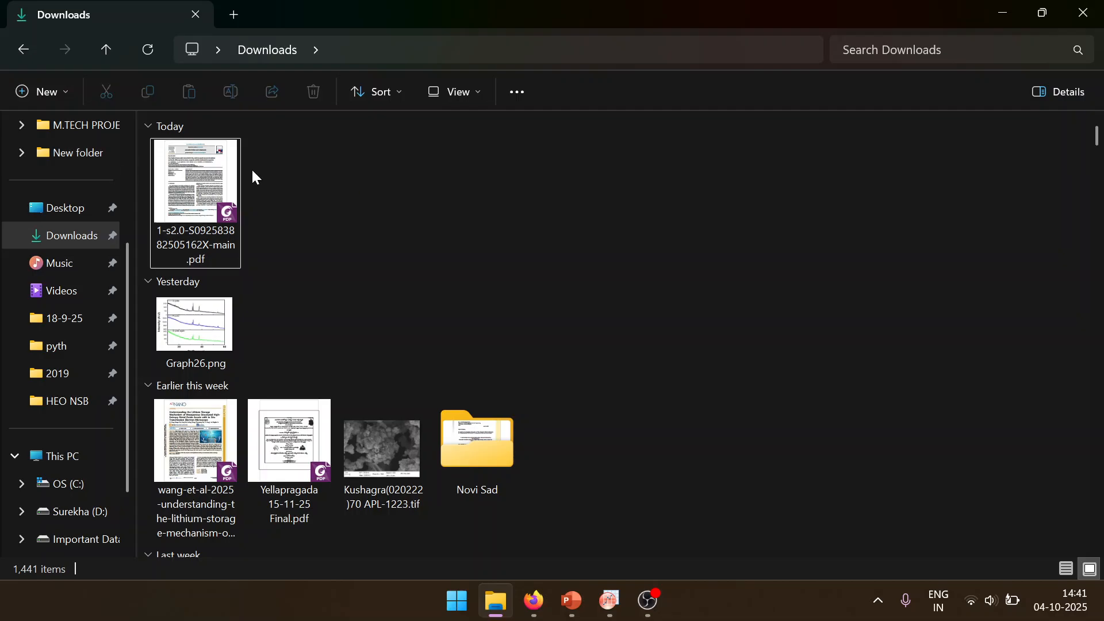
pyautogui.click(227, 175)
pyautogui.doubleClick(455, 7)
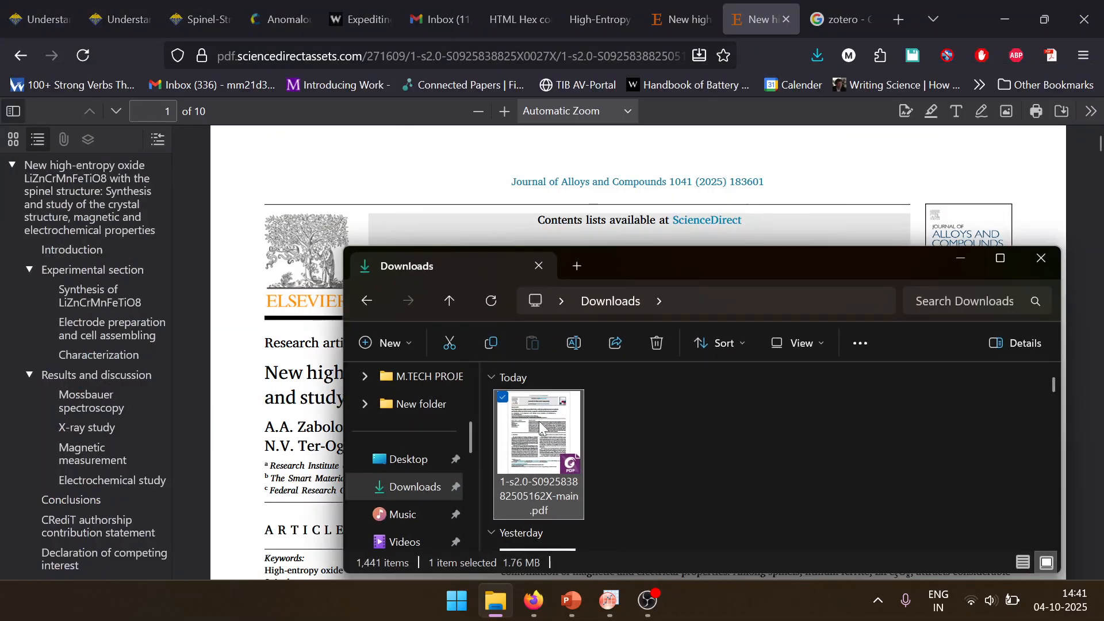
pyautogui.click(598, 453)
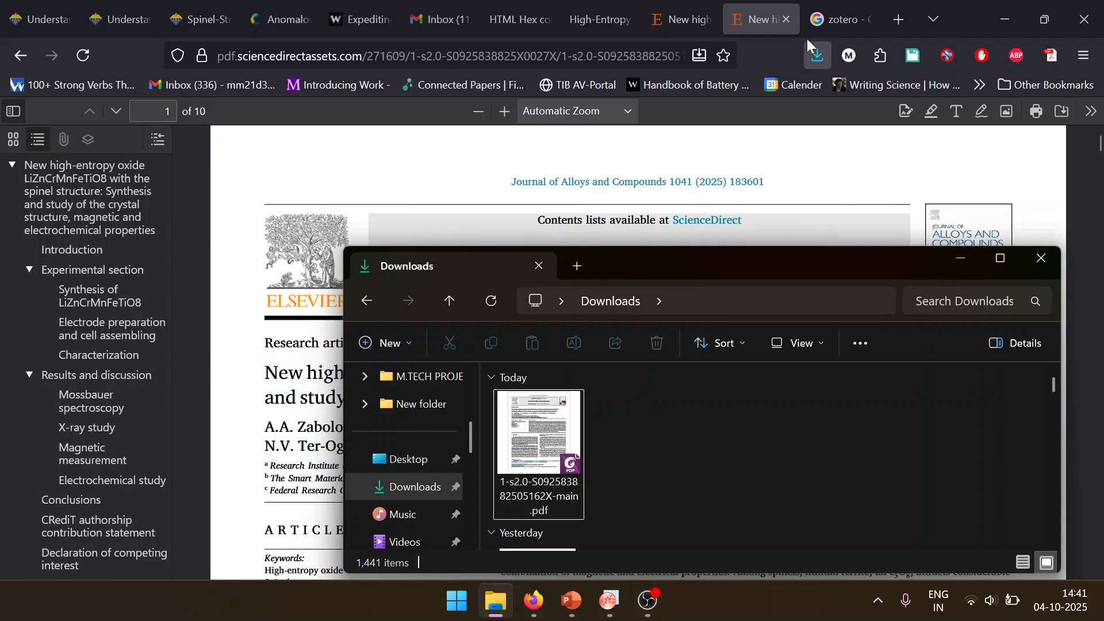
pyautogui.click(831, 152)
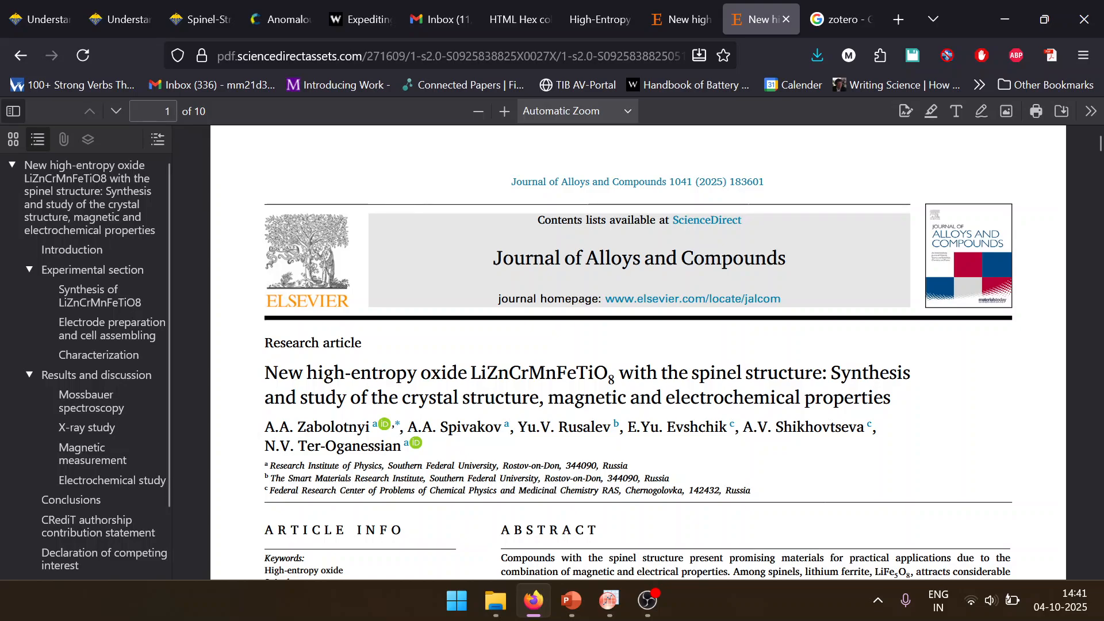
# Step: Search the web for "endnote" and "mendely" in two separate new tabs, alongside the existing Zotero search
pyautogui.click(846, 13)
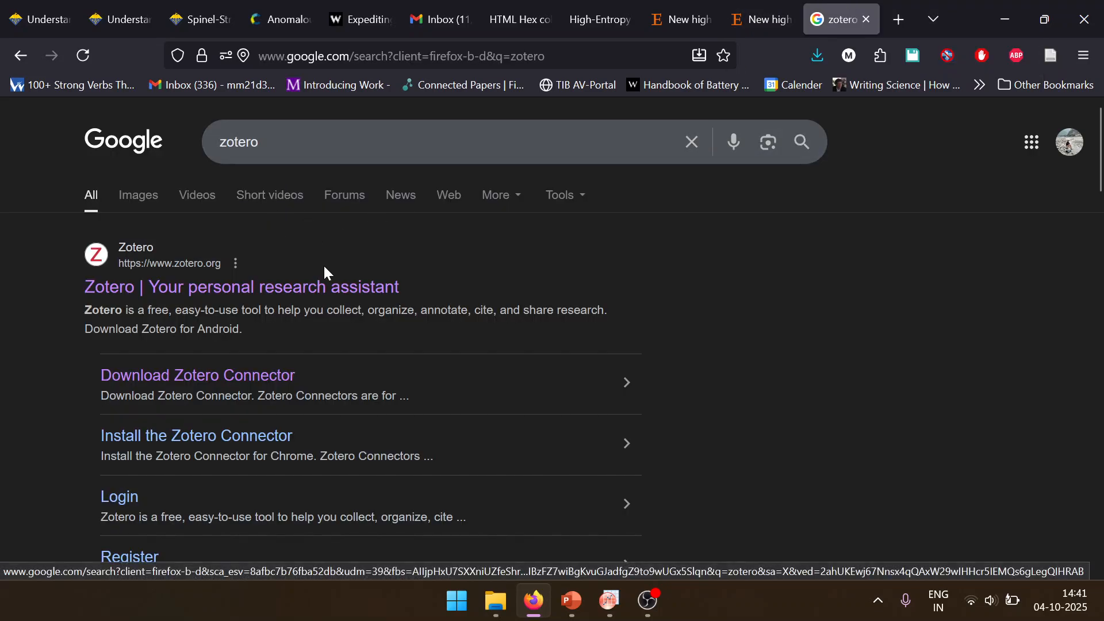
pyautogui.click(899, 18)
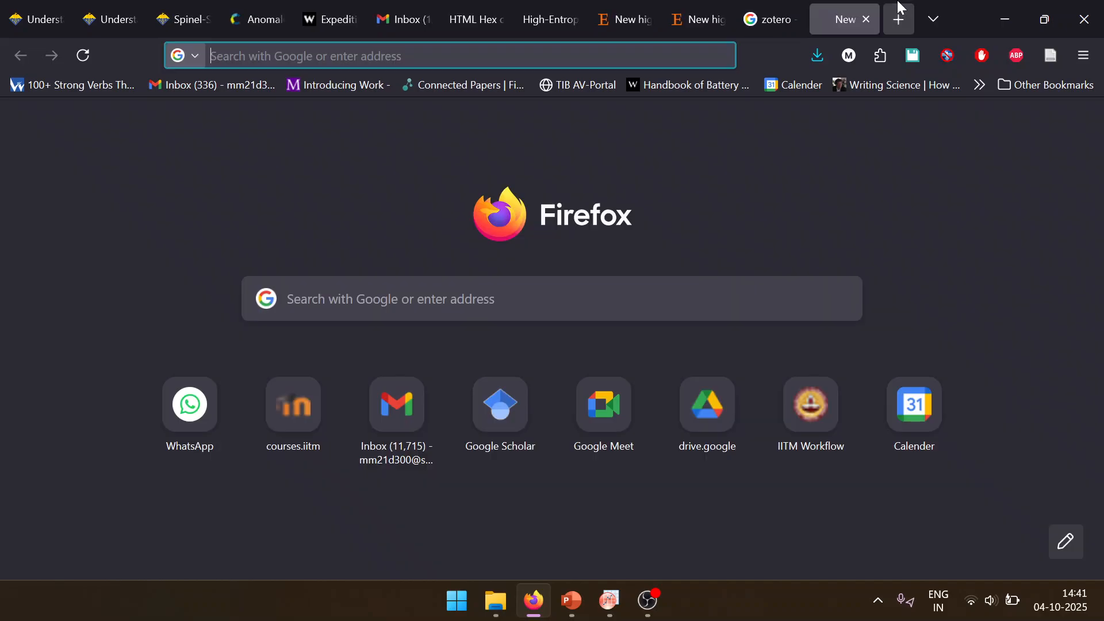
pyautogui.write('endnote')
pyautogui.press('Return')
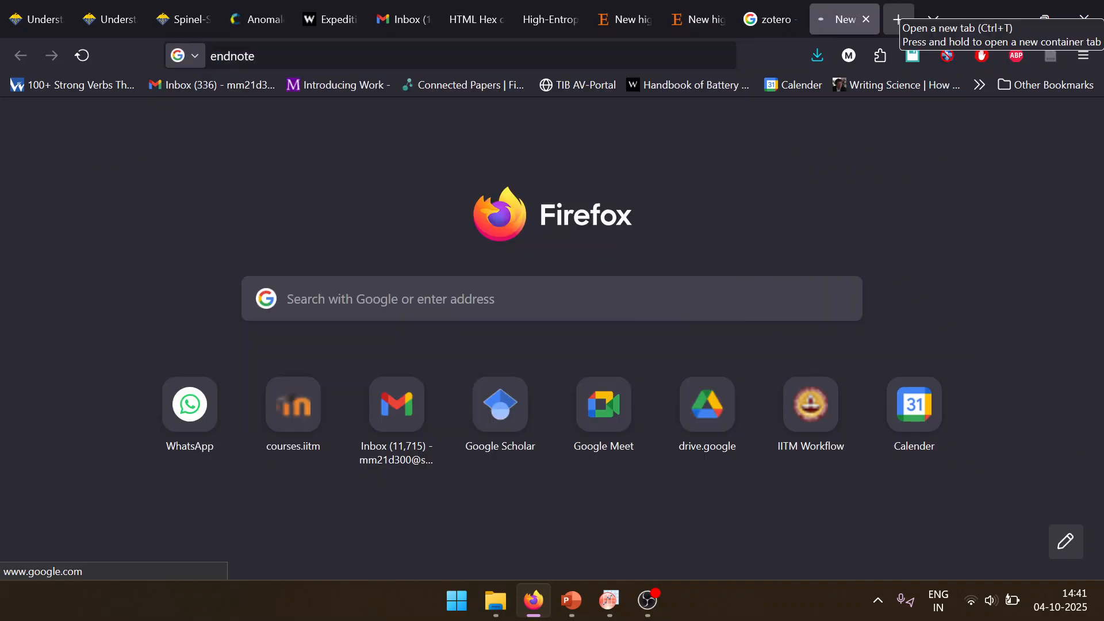
pyautogui.click(897, 19)
pyautogui.write('mendely')
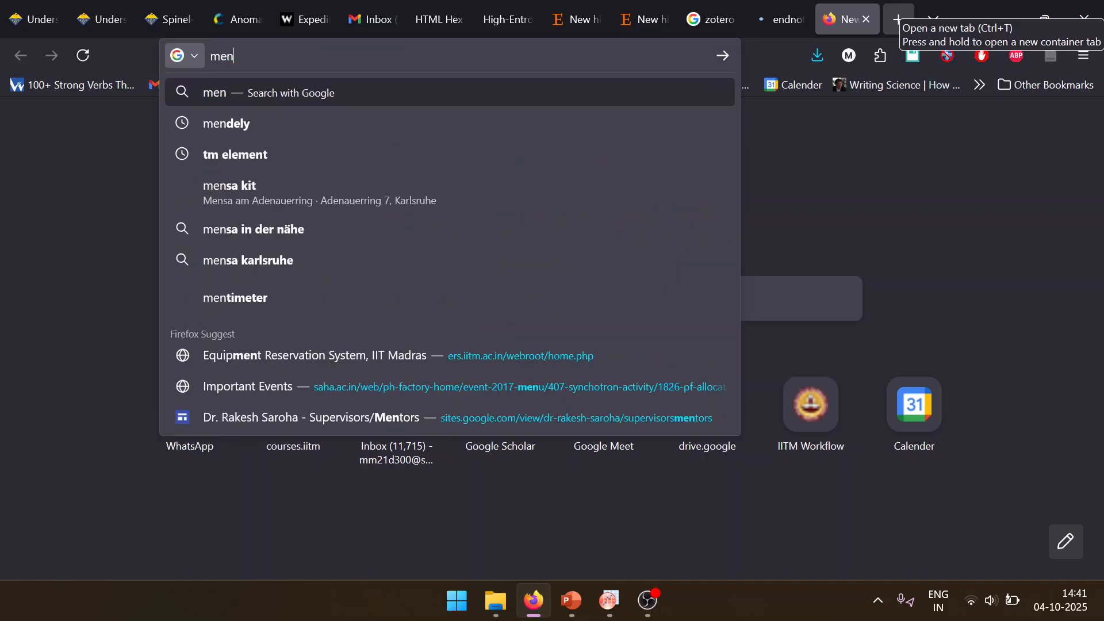
pyautogui.press('Return')
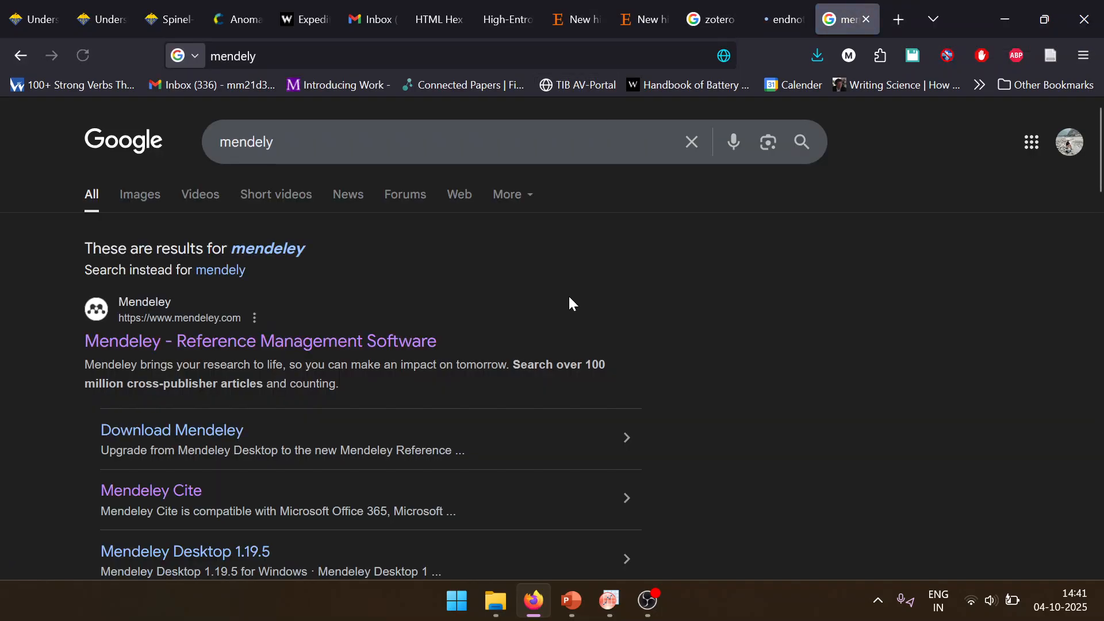
# Step: Compare the search results for the three reference managers Zotero, Mendeley and EndNote
pyautogui.click(733, 7)
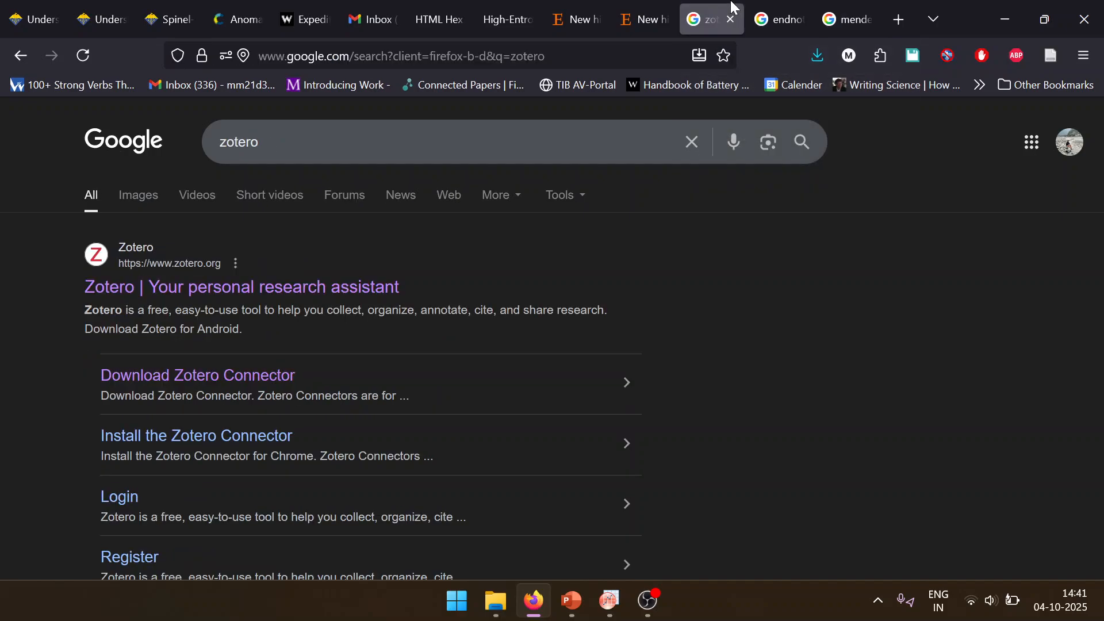
pyautogui.click(820, 8)
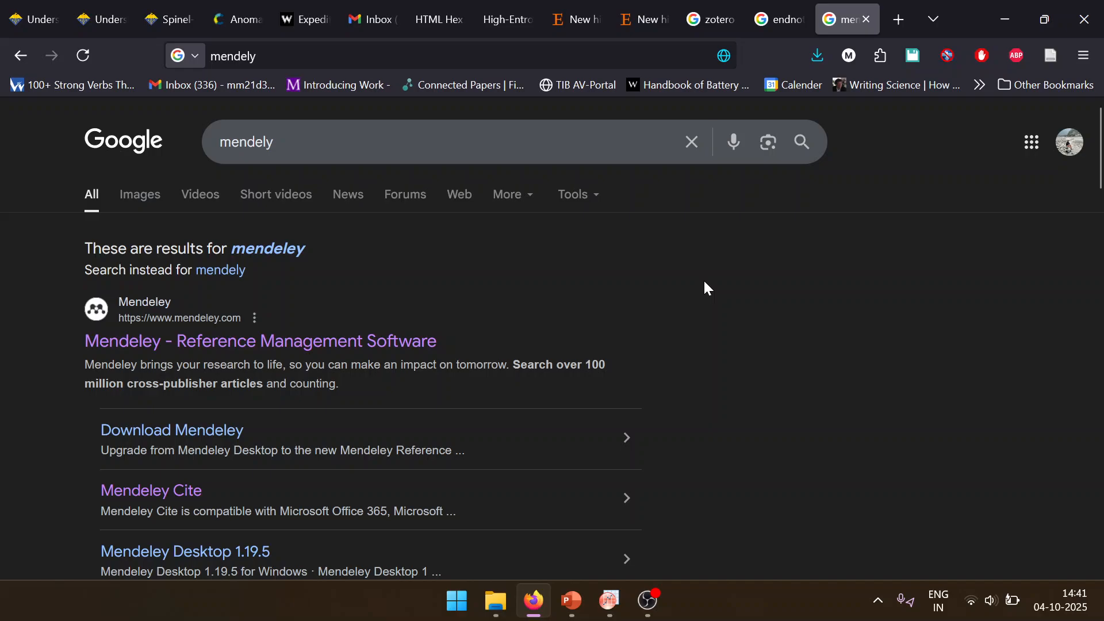
pyautogui.click(779, 7)
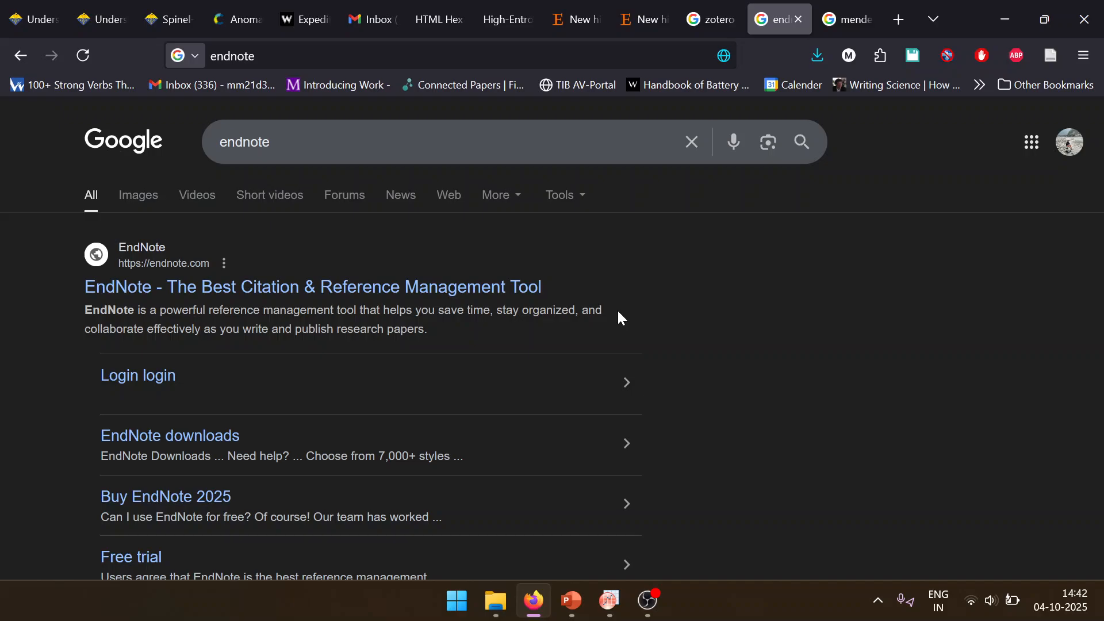
pyautogui.click(712, 19)
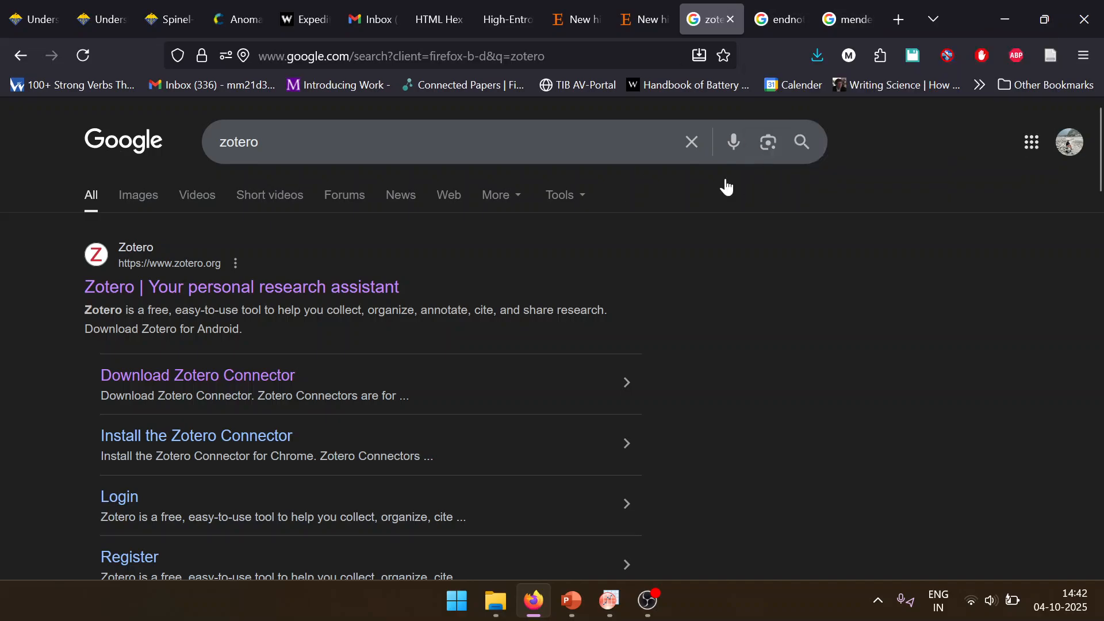
pyautogui.click(820, 9)
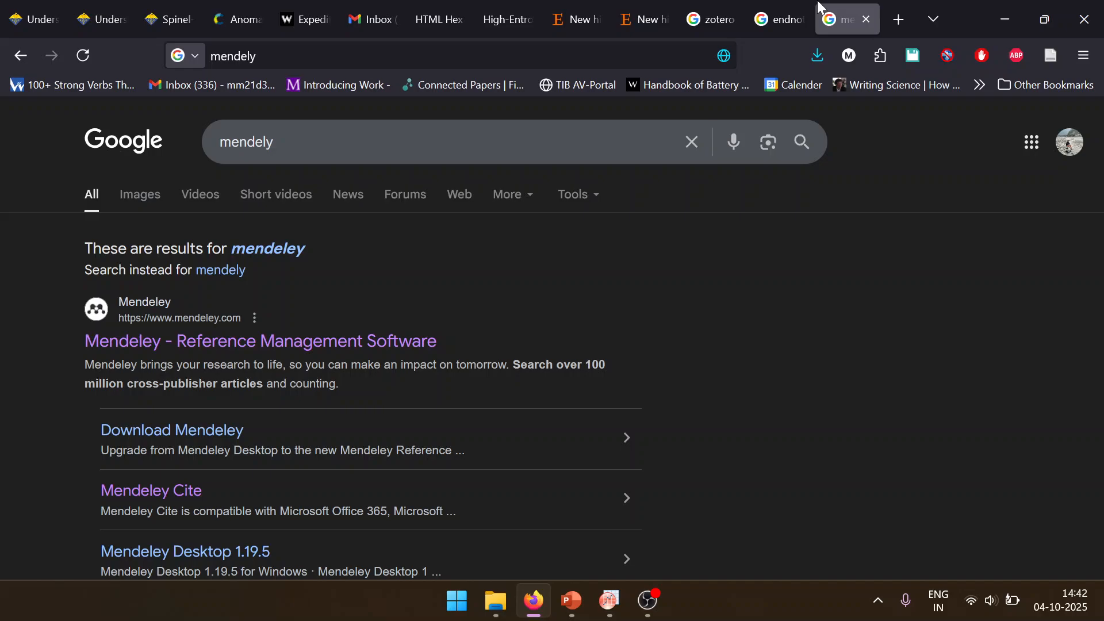
pyautogui.click(784, 8)
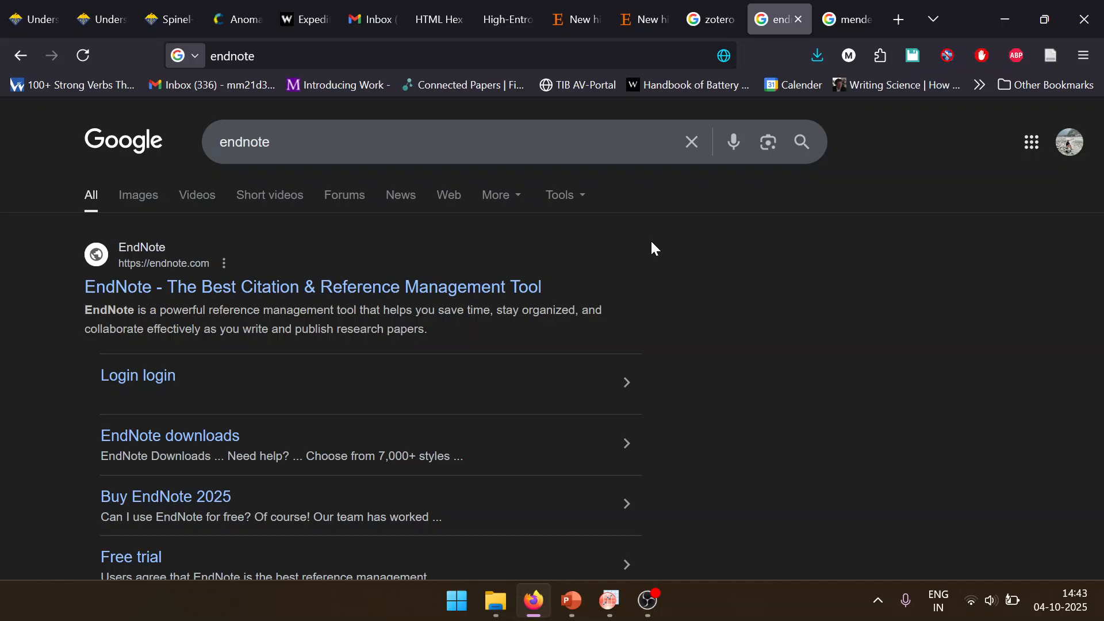
pyautogui.click(715, 19)
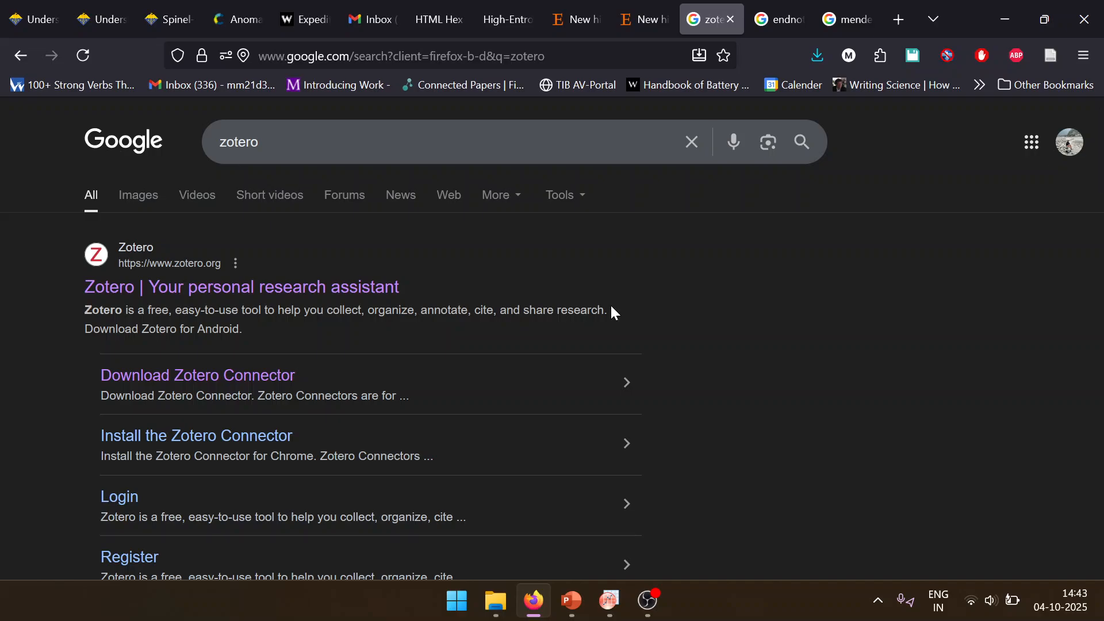
# Step: Look over the Zotero home page from the search results and return to the results
pyautogui.click(354, 282)
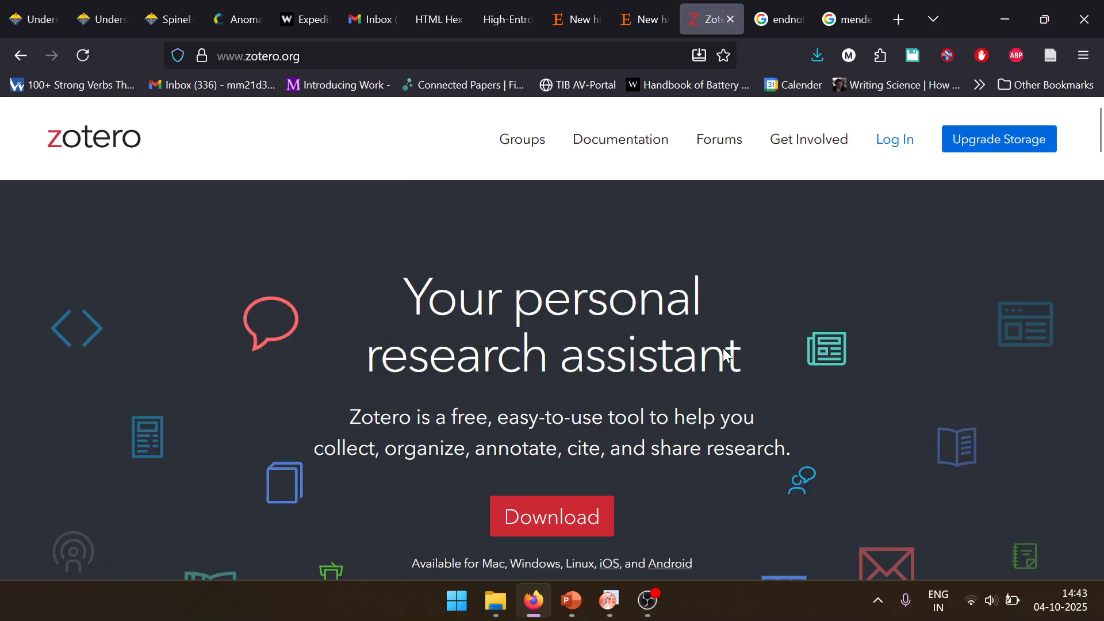
pyautogui.scroll(-3, 552, 345)
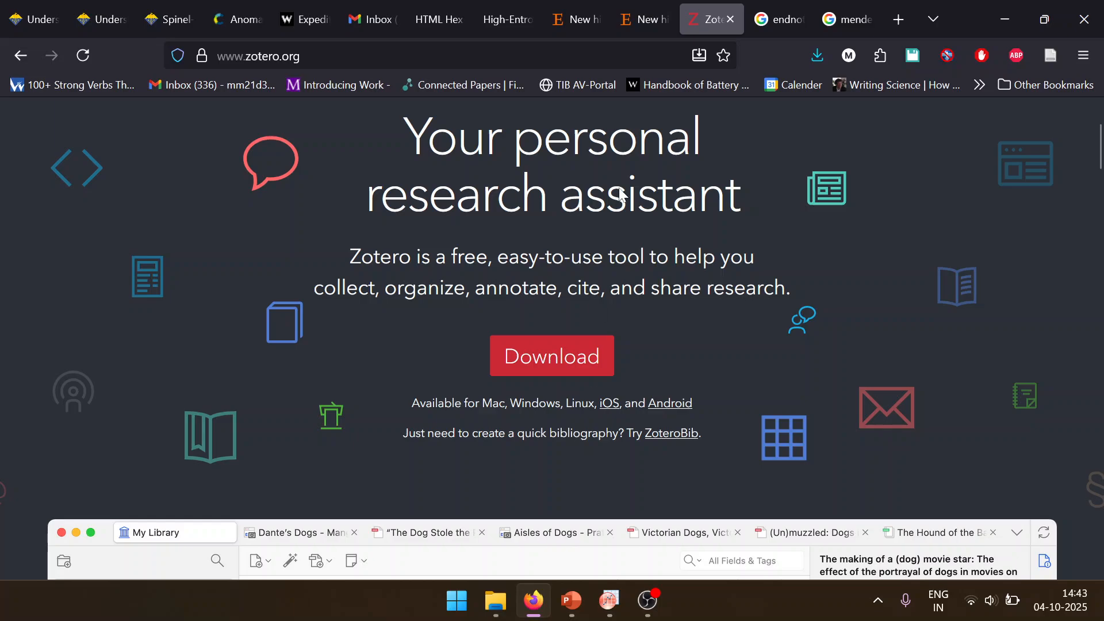
pyautogui.click(21, 56)
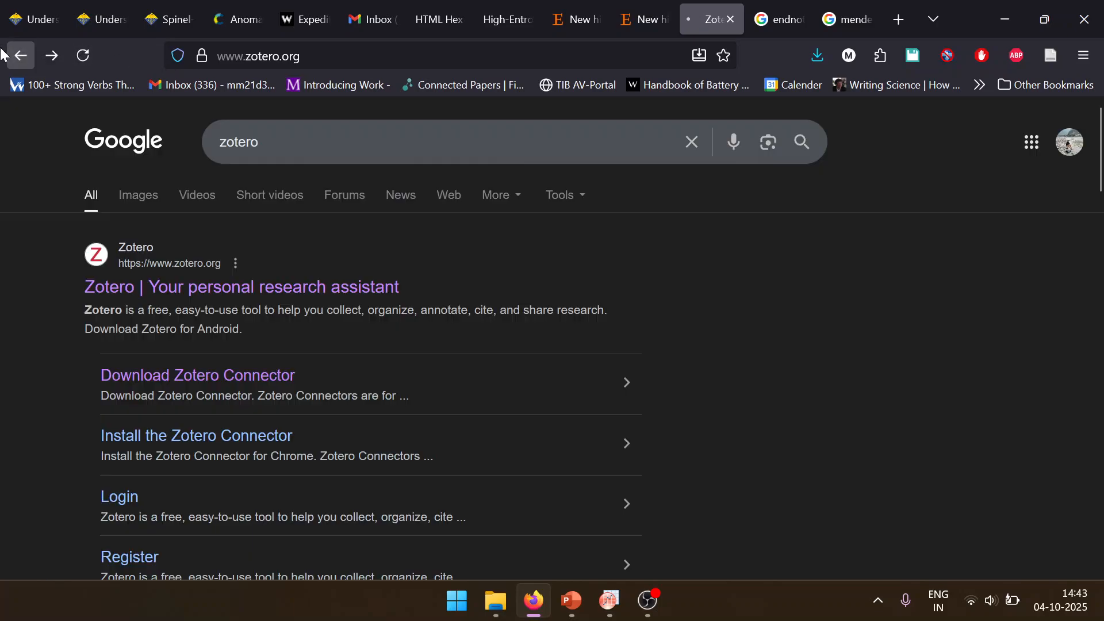
# Step: Examine the Zotero download page, expanding the section on Zotero Connectors for other browsers
pyautogui.click(230, 376)
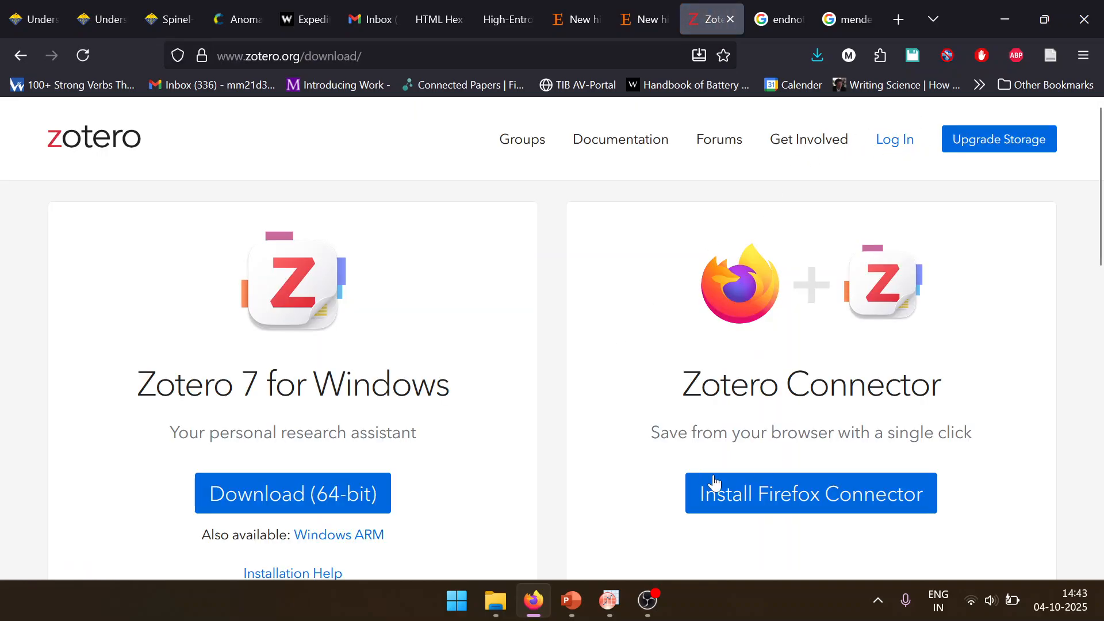
pyautogui.scroll(-6, 783, 407)
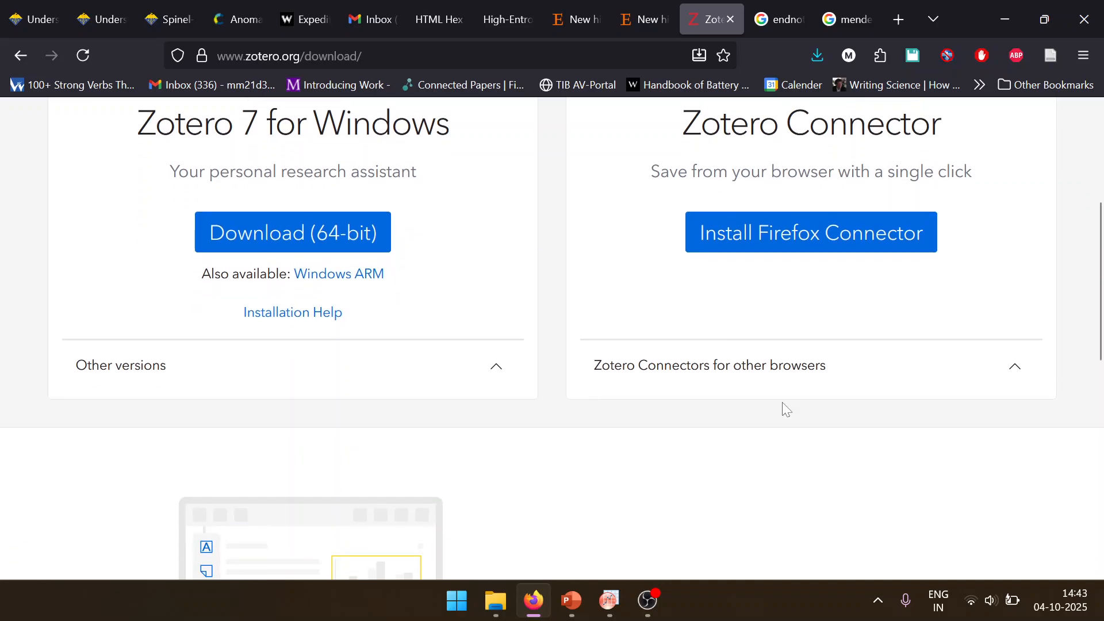
pyautogui.click(820, 370)
pyautogui.scroll(-5, 739, 495)
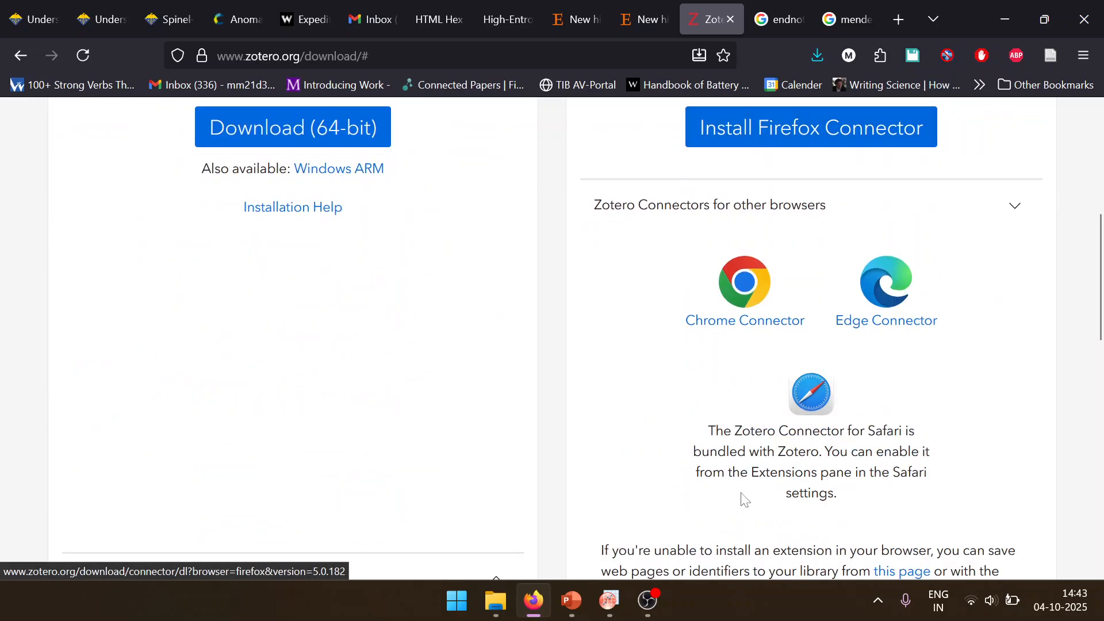
pyautogui.scroll(8, 696, 480)
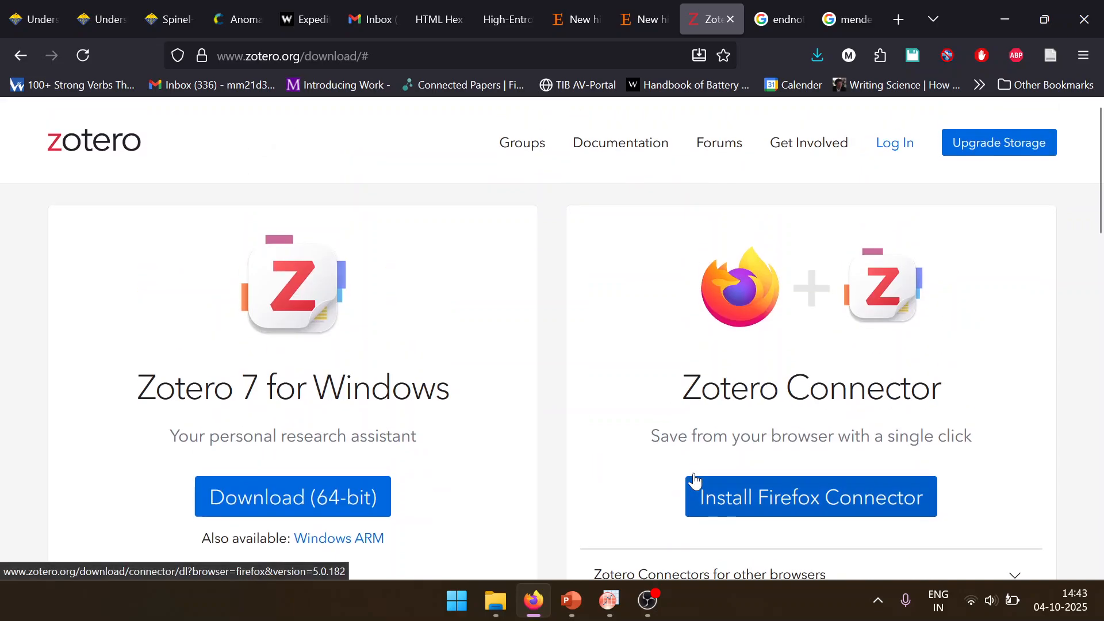
# Step: Try to save the Zotero download page with the Zotero Connector
pyautogui.click(1056, 55)
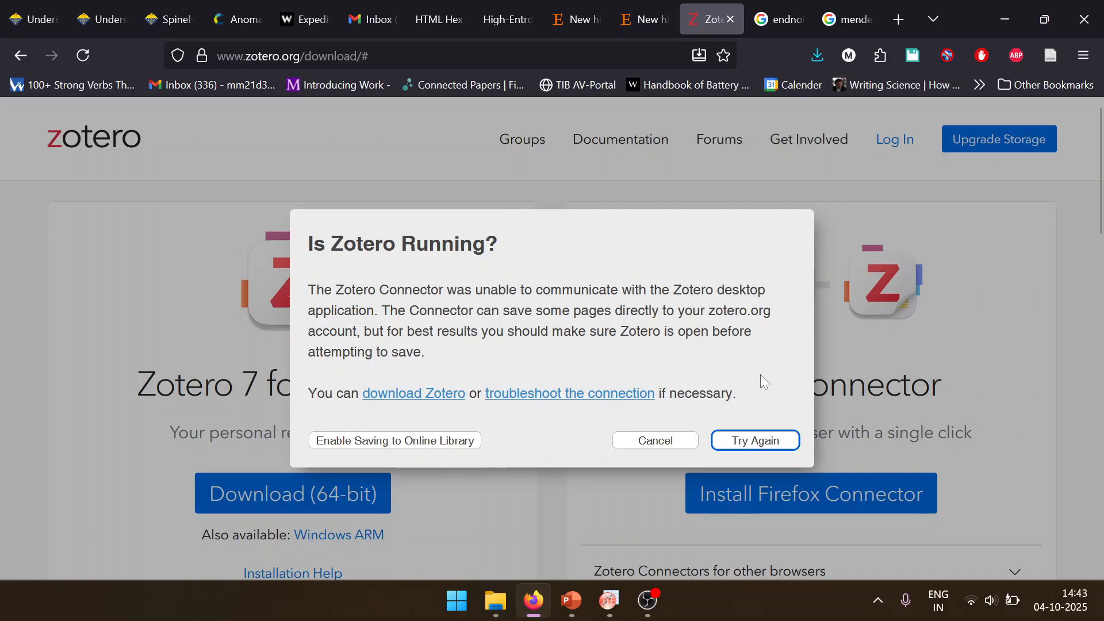
pyautogui.click(652, 440)
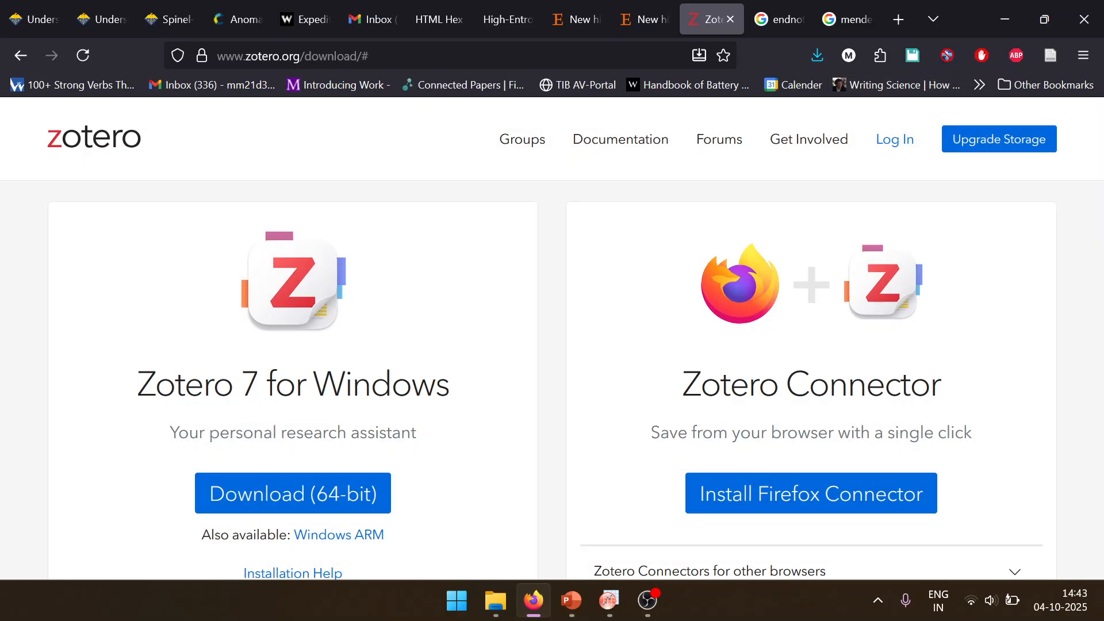
# Step: Launch the Zotero desktop application
pyautogui.press('super')
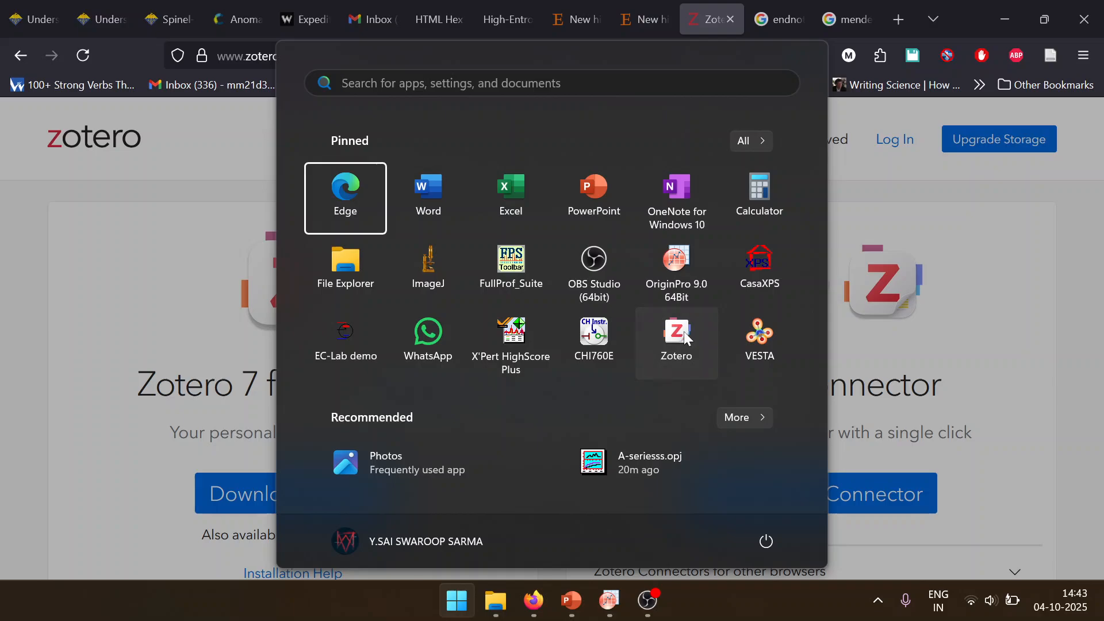
pyautogui.click(687, 338)
pyautogui.click(639, 443)
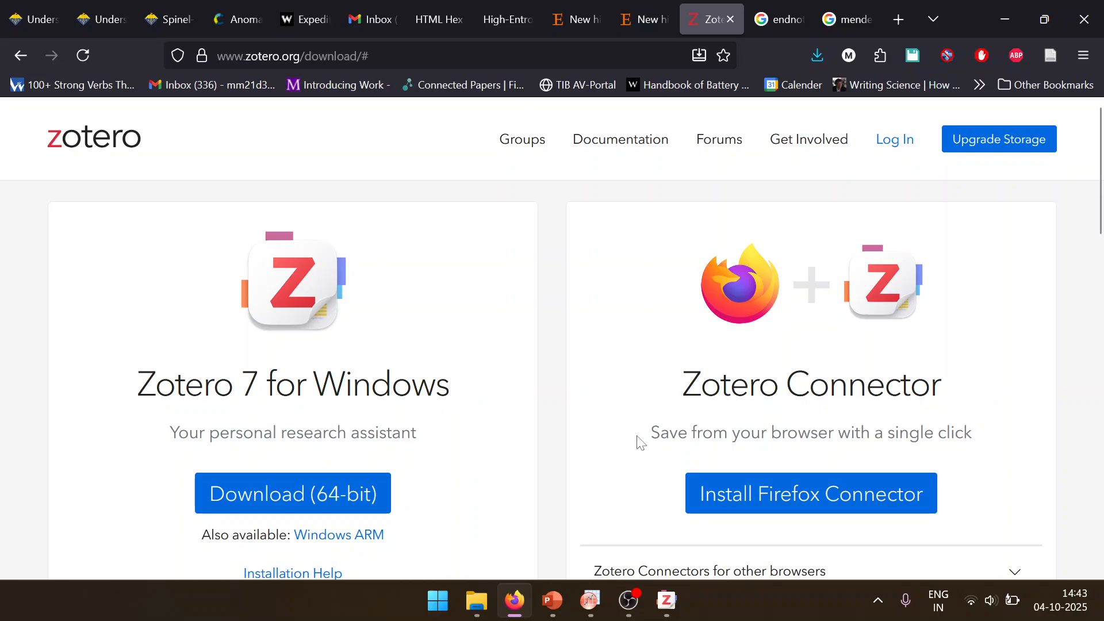
pyautogui.moveTo(628, 601)
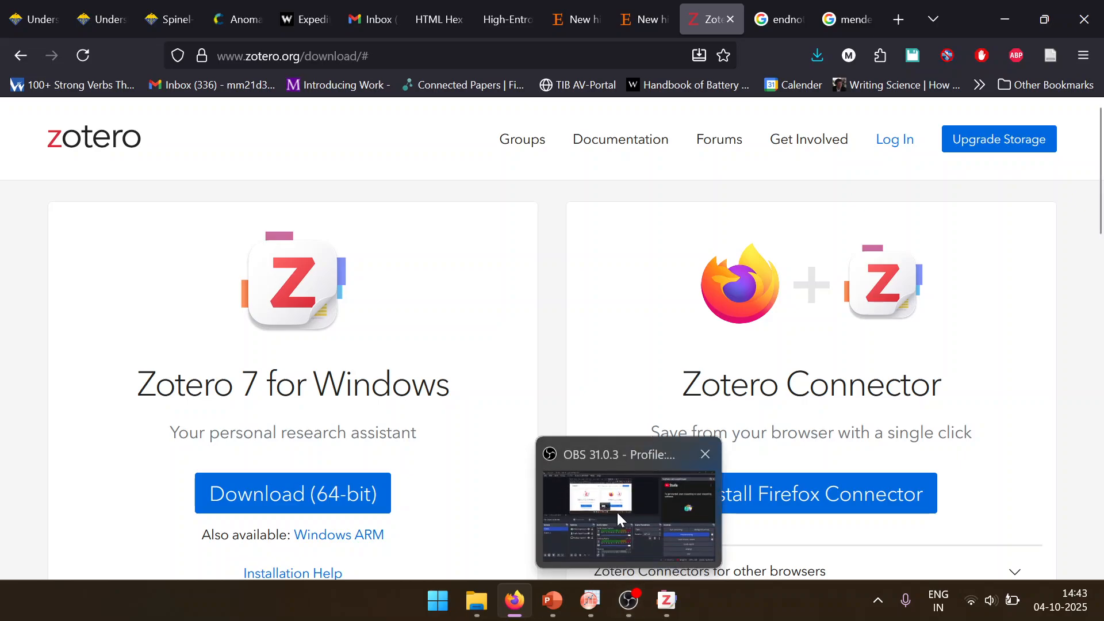
pyautogui.moveTo(618, 515)
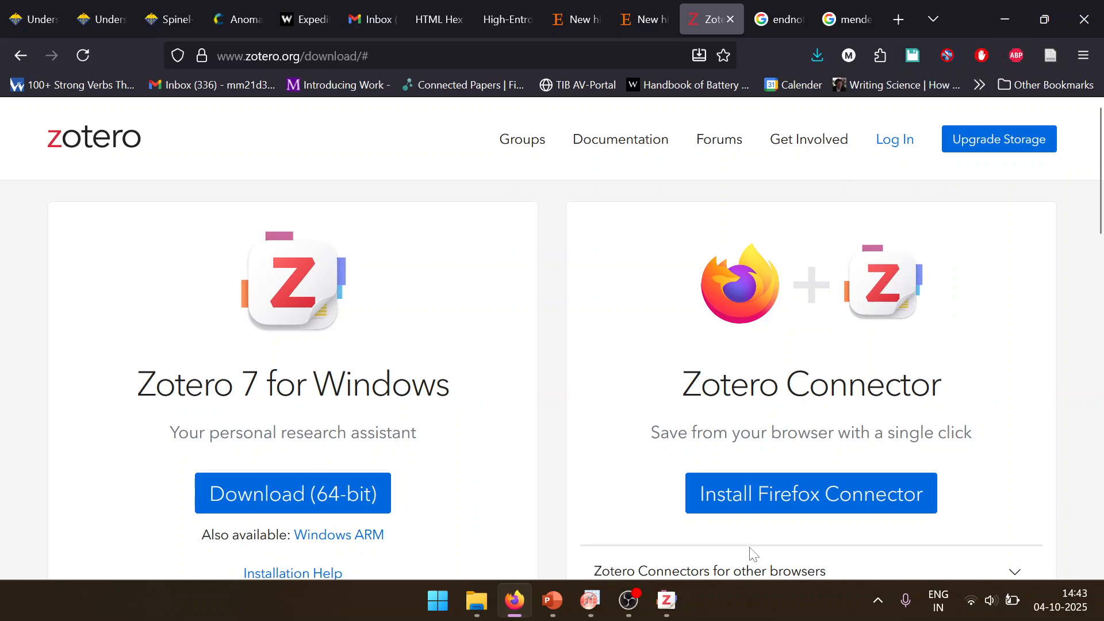
pyautogui.click(676, 609)
pyautogui.click(673, 606)
# Step: Close the Zotero download page in the browser and switch to the Zotero desktop application
pyautogui.click(1053, 64)
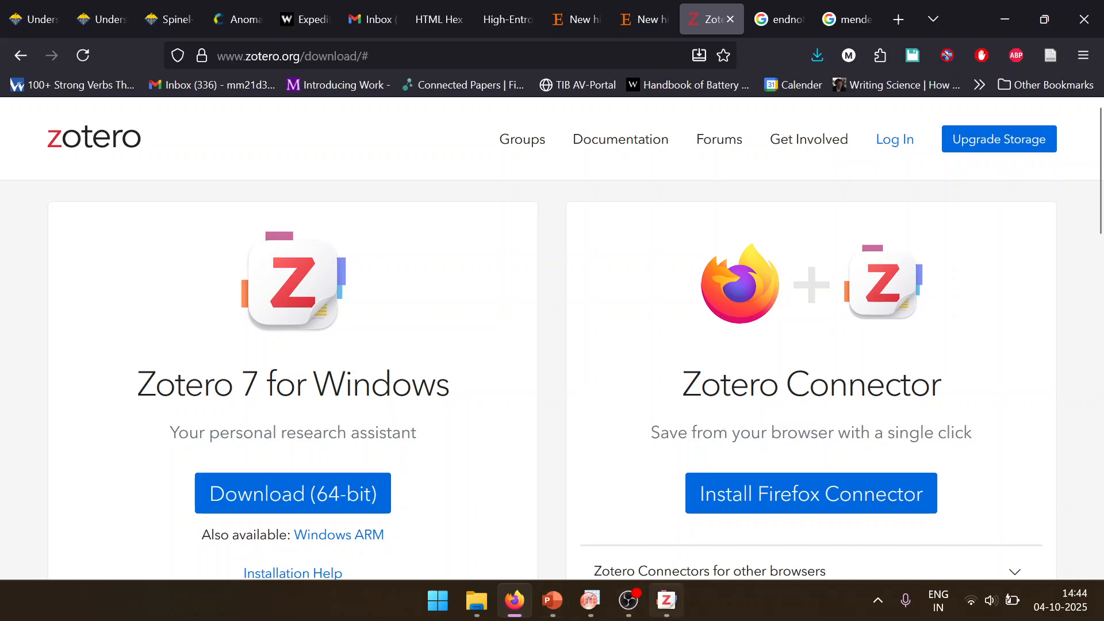
pyautogui.click(730, 21)
pyautogui.click(667, 600)
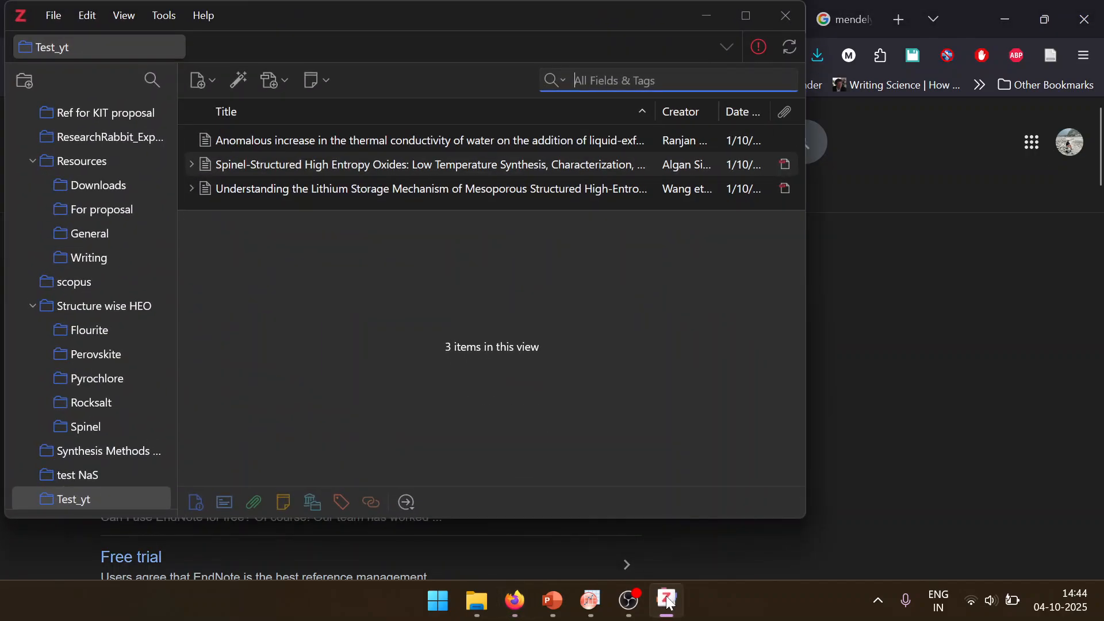
pyautogui.scroll(15, 18, 142)
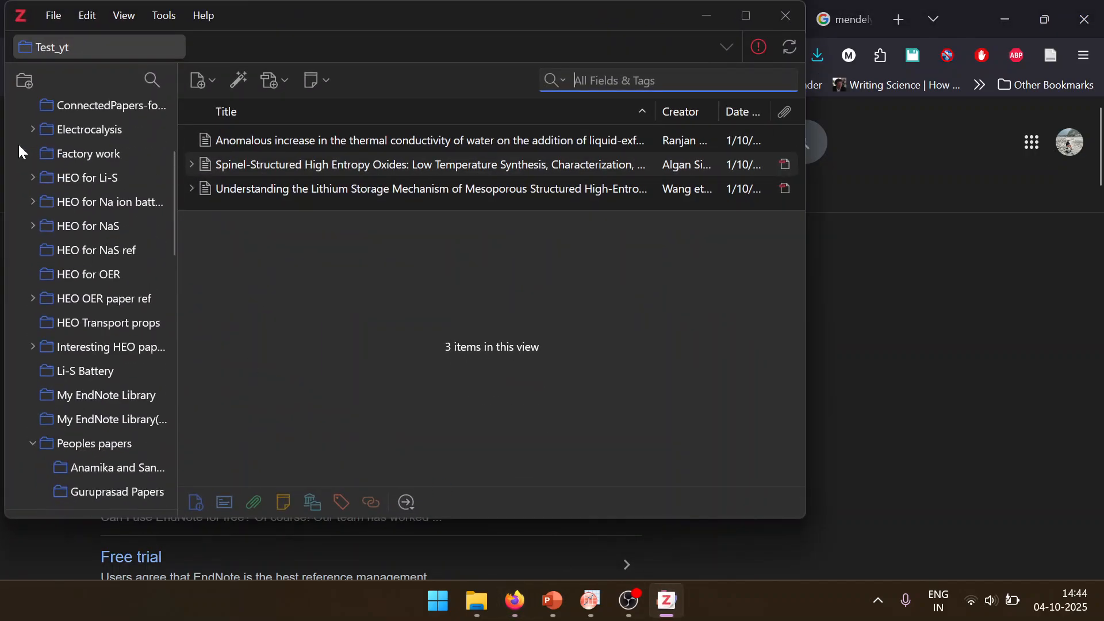
pyautogui.click(27, 83)
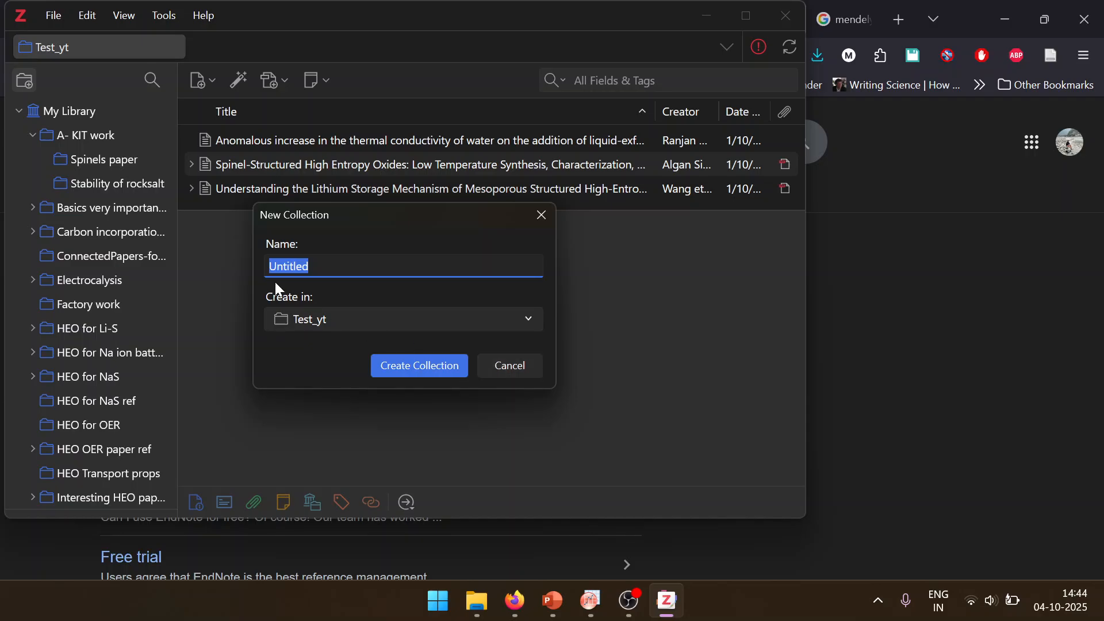
pyautogui.write('f')
pyautogui.click(528, 318)
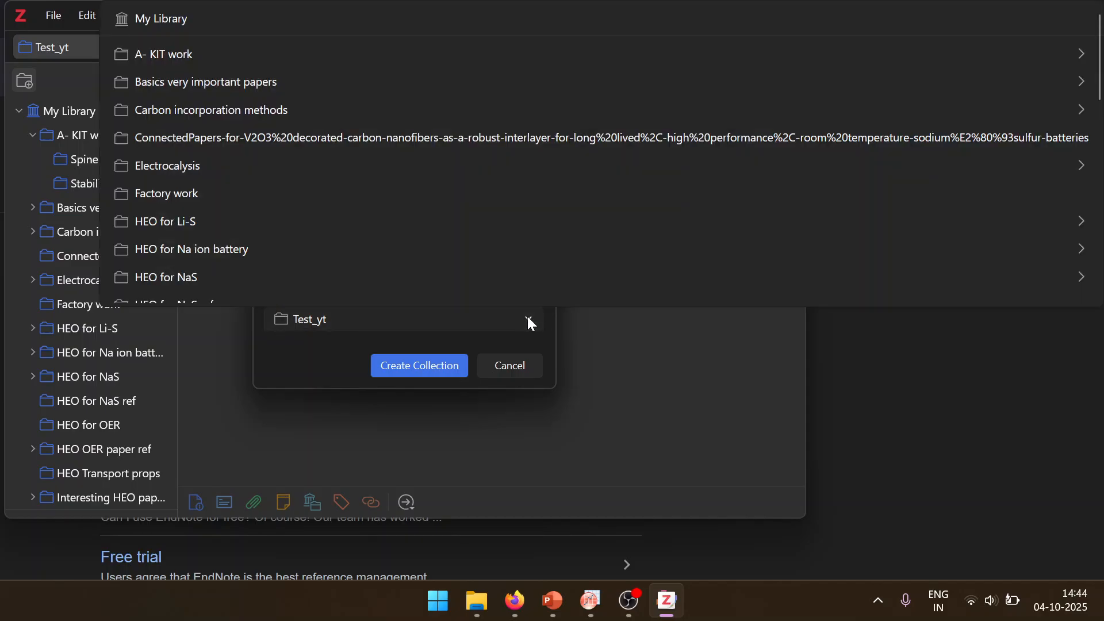
pyautogui.click(316, 19)
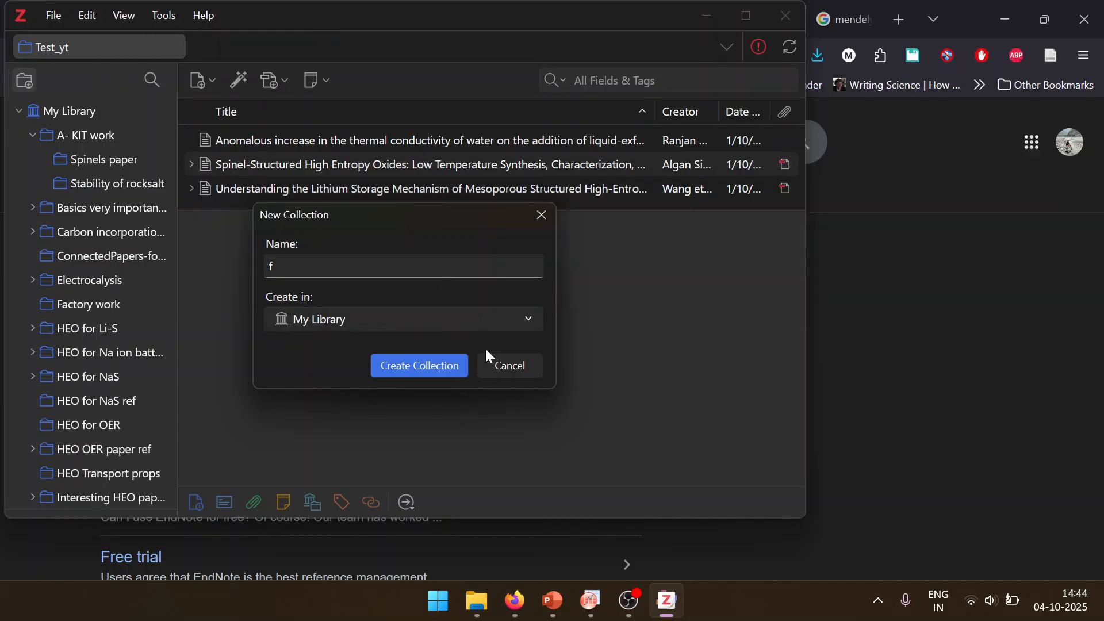
pyautogui.click(519, 363)
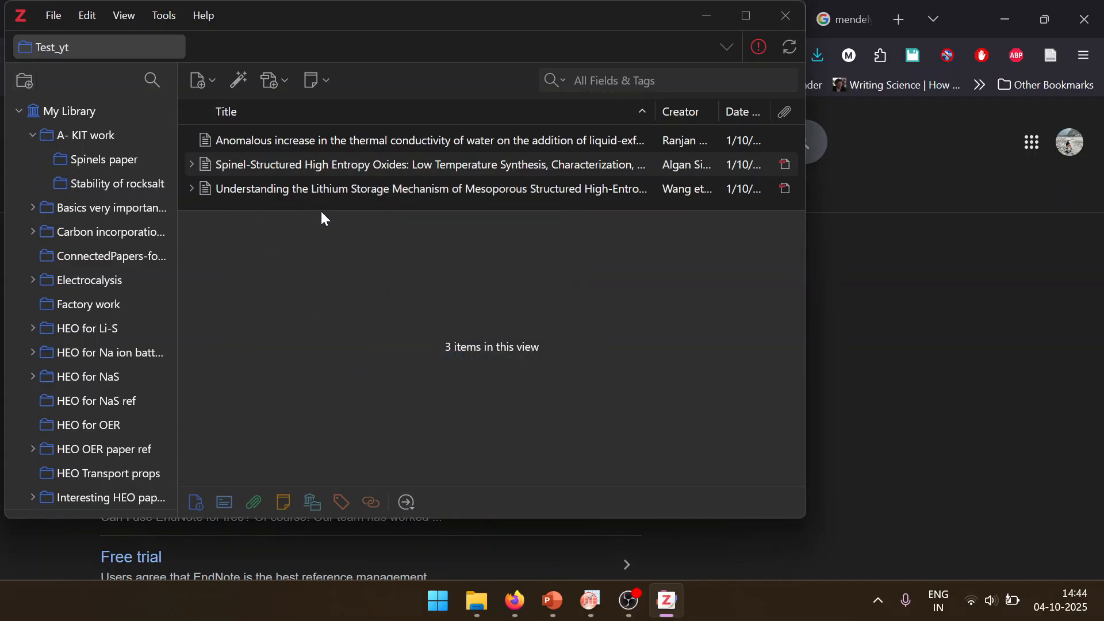
# Step: Collapse the item details pane below the Zotero item list, and close the EndNote and Mendeley search pages in the browser
pyautogui.moveTo(325, 208); pyautogui.dragTo(327, 306)
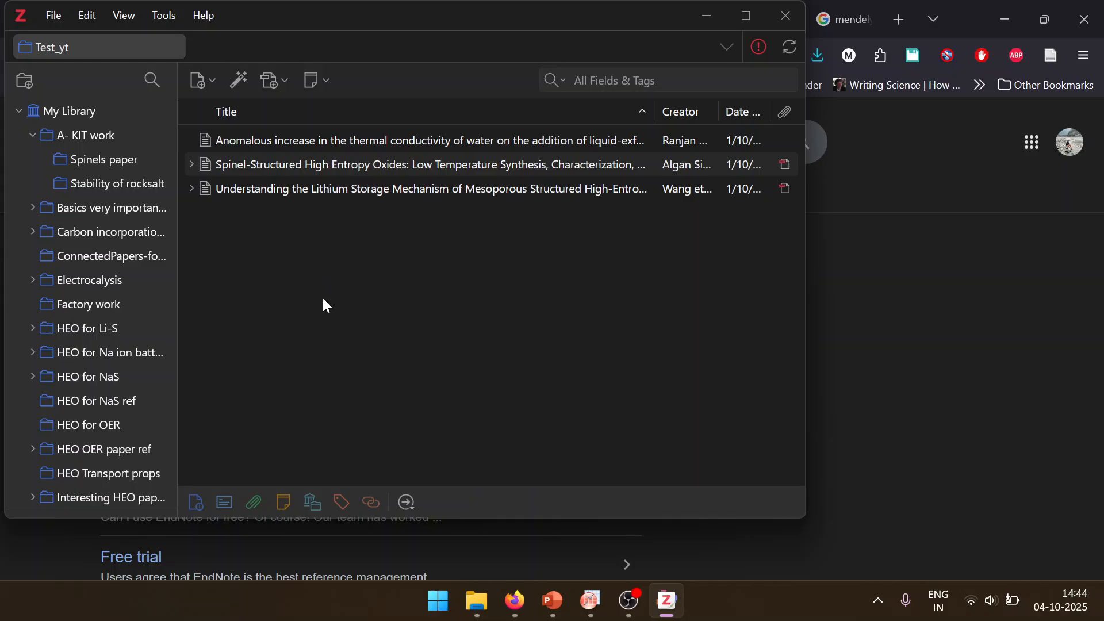
pyautogui.click(922, 233)
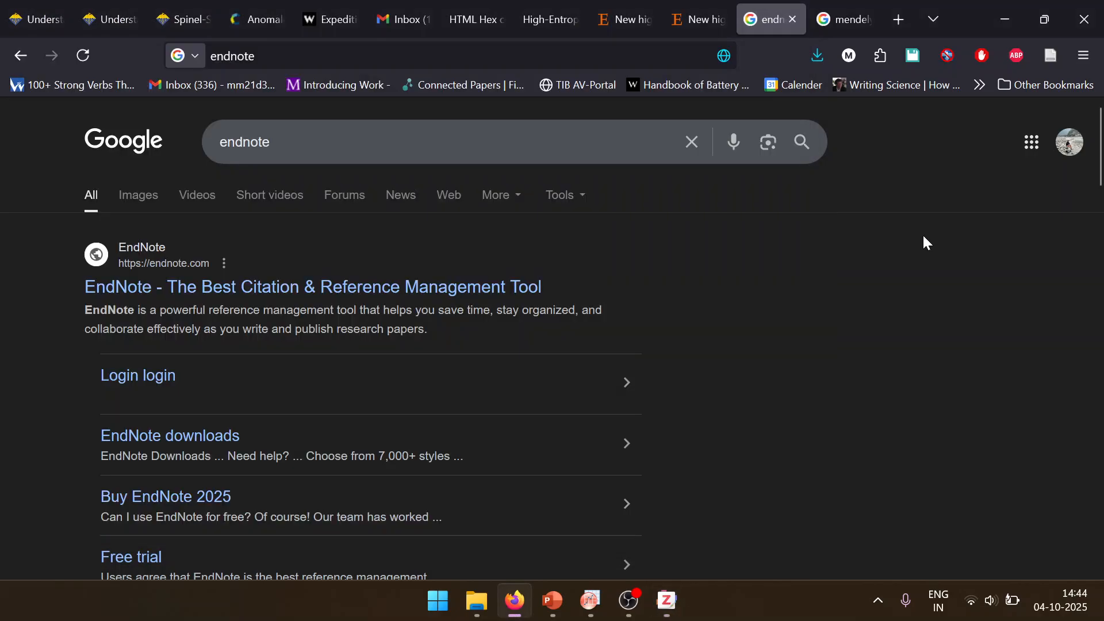
pyautogui.click(793, 21)
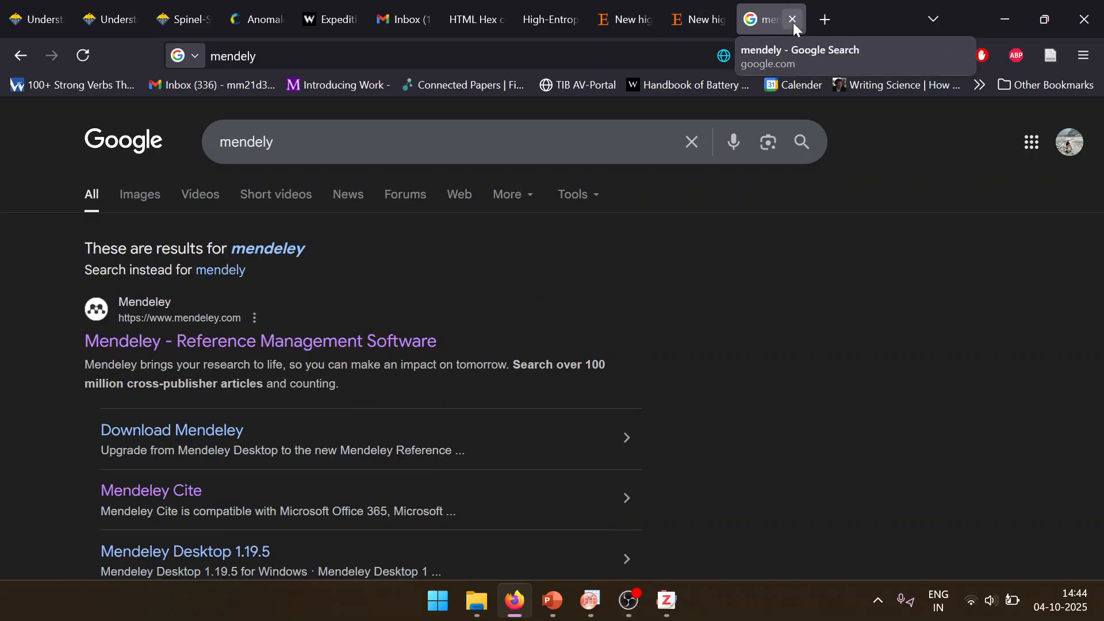
pyautogui.click(793, 21)
# Step: Save the Springer article on High-Entropy Oxide Memristors to the Test_yt collection with the Zotero Connector and check it in Zotero
pyautogui.click(739, 19)
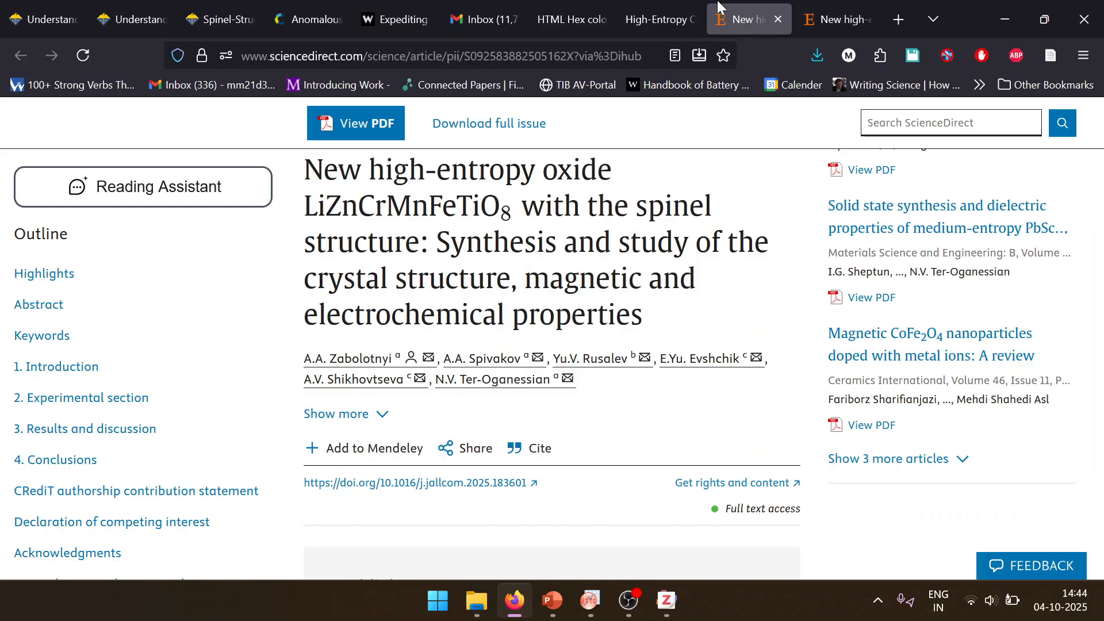
pyautogui.click(626, 12)
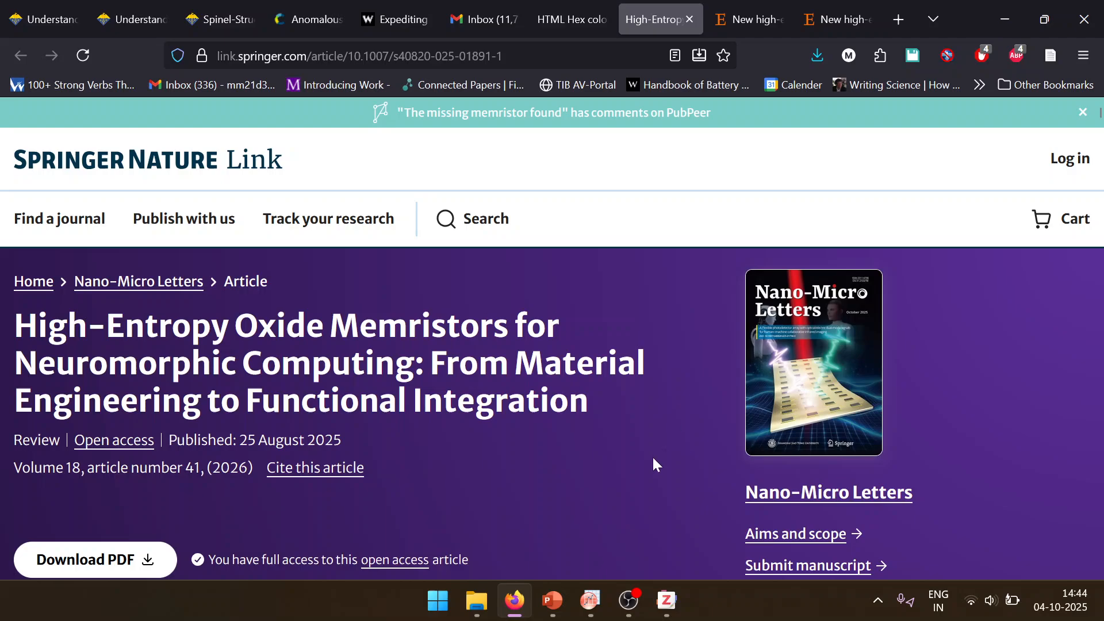
pyautogui.scroll(-1, 652, 455)
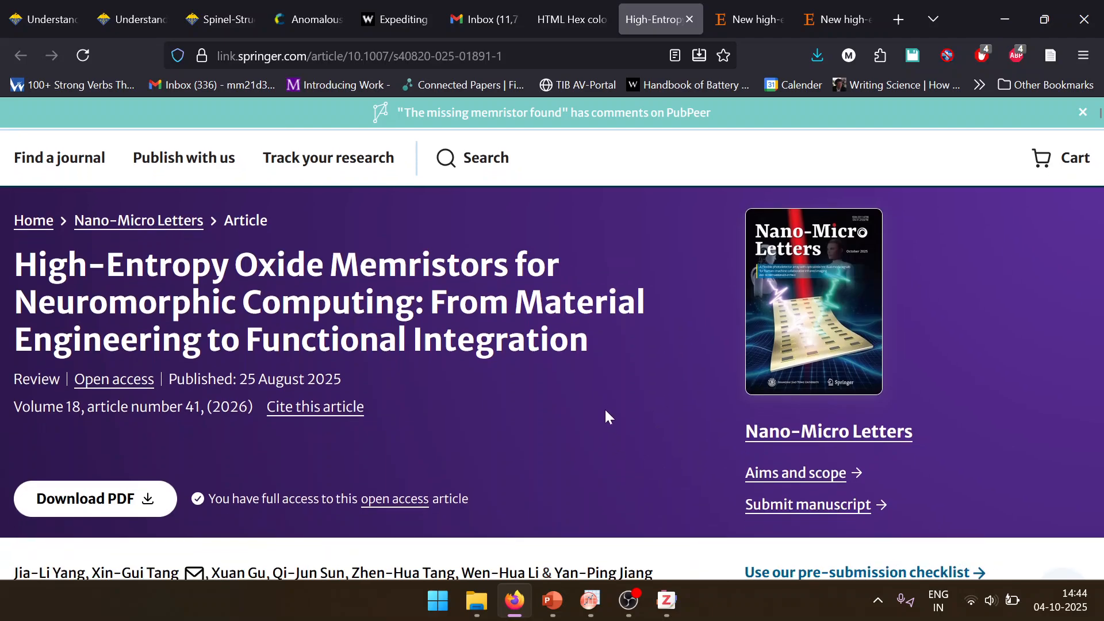
pyautogui.click(1061, 56)
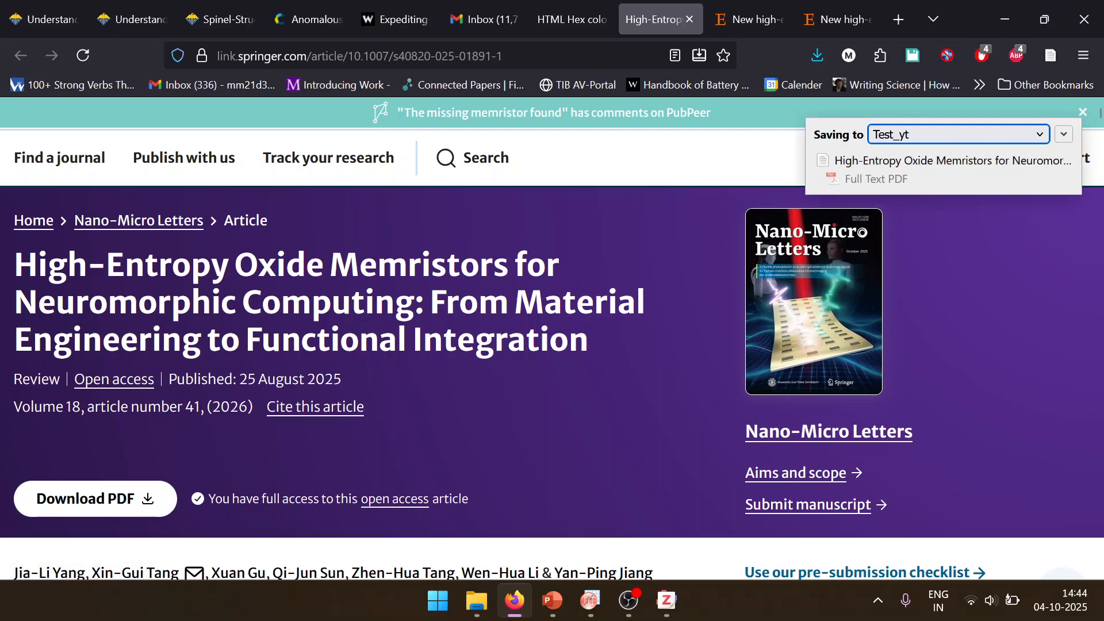
pyautogui.click(666, 600)
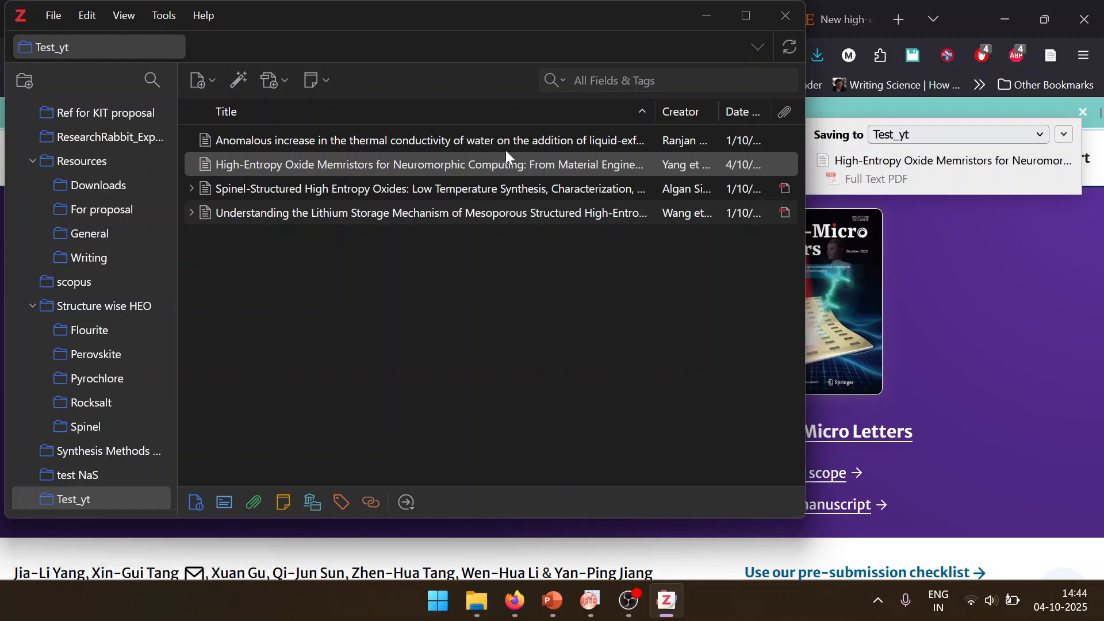
# Step: Return to the browser and, from the Nano-Micro Letters journal page, open the latest article on Cobalt-Based Electrocatalysts for Sustainable Nitrate Conversion
pyautogui.click(927, 227)
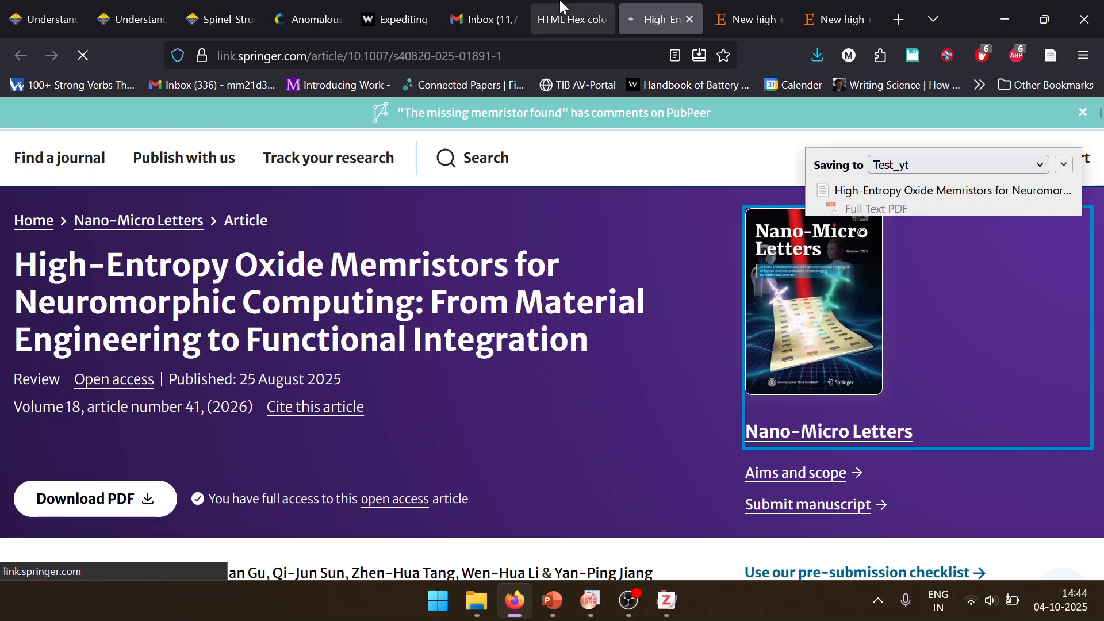
pyautogui.scroll(-5, 564, 279)
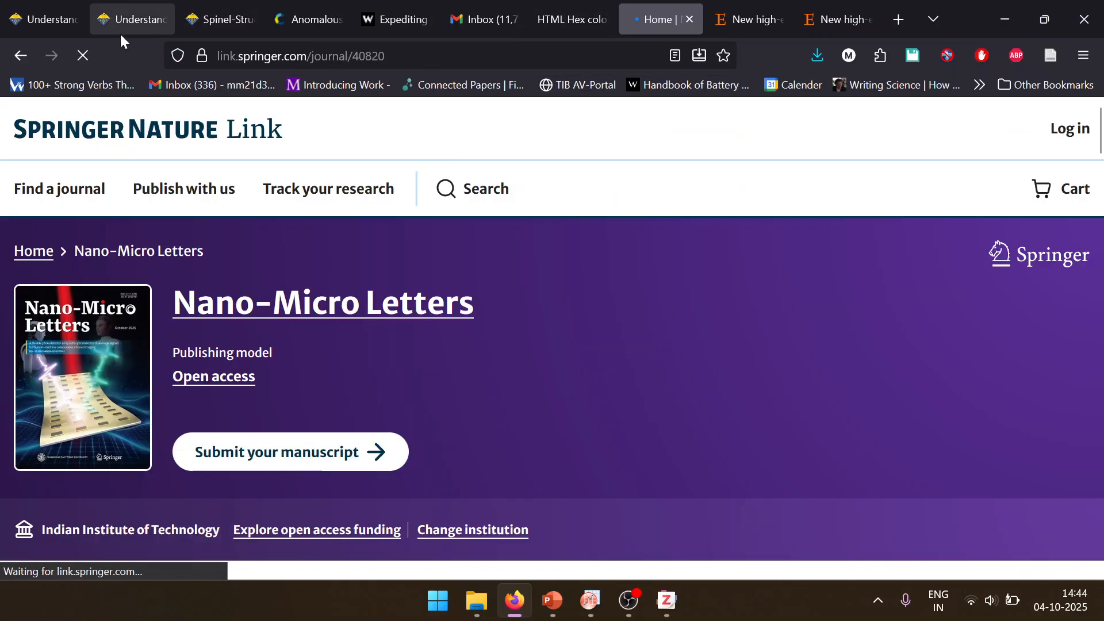
pyautogui.scroll(-15, 378, 422)
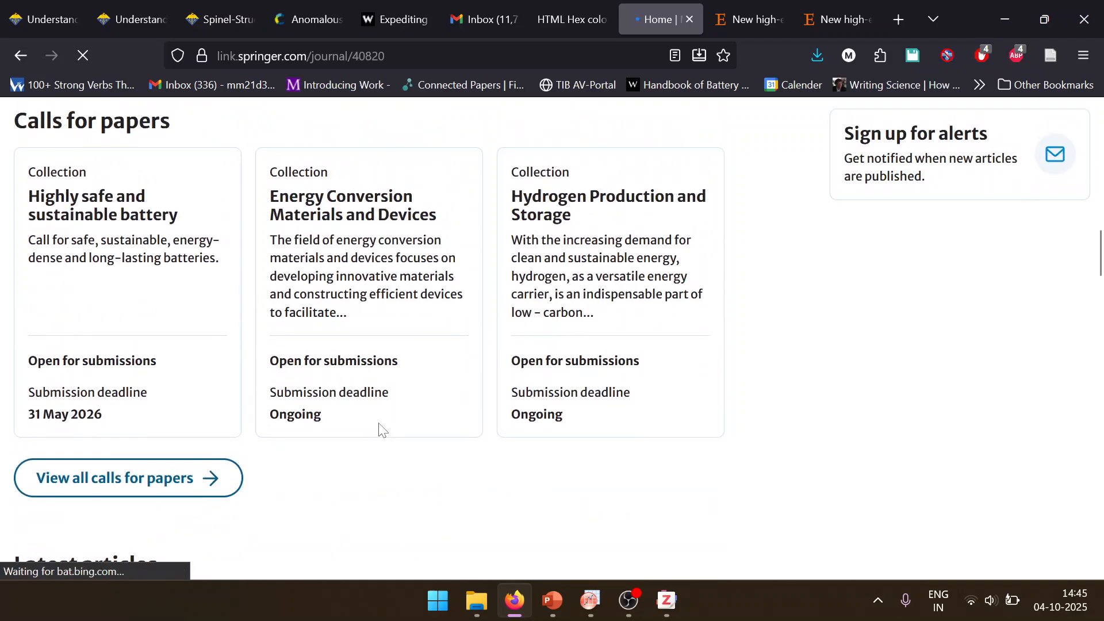
pyautogui.scroll(-7, 516, 307)
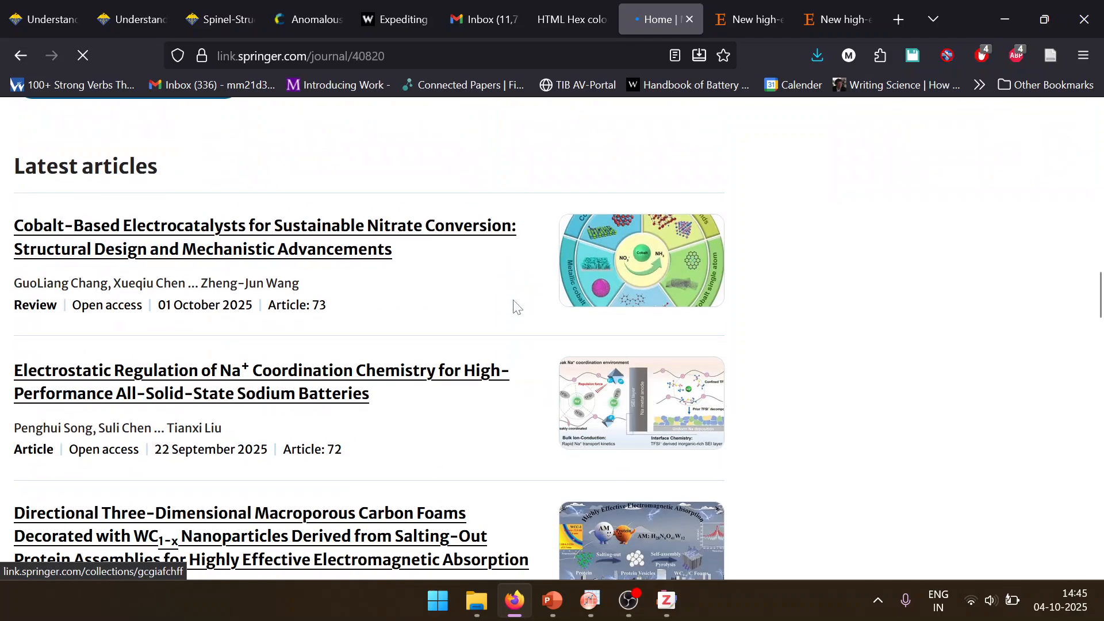
pyautogui.scroll(-2, 516, 307)
pyautogui.click(297, 148)
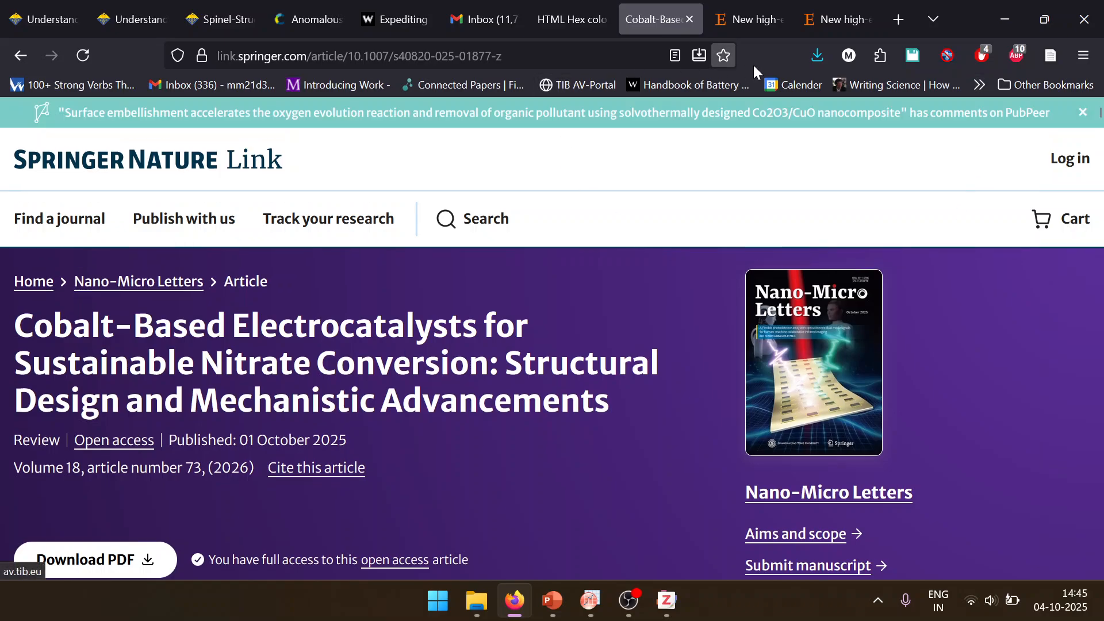
# Step: Go to the citation details of the Cobalt-Based Electrocatalysts article and copy its full DOI link
pyautogui.scroll(-5, 457, 305)
pyautogui.scroll(2, 482, 240)
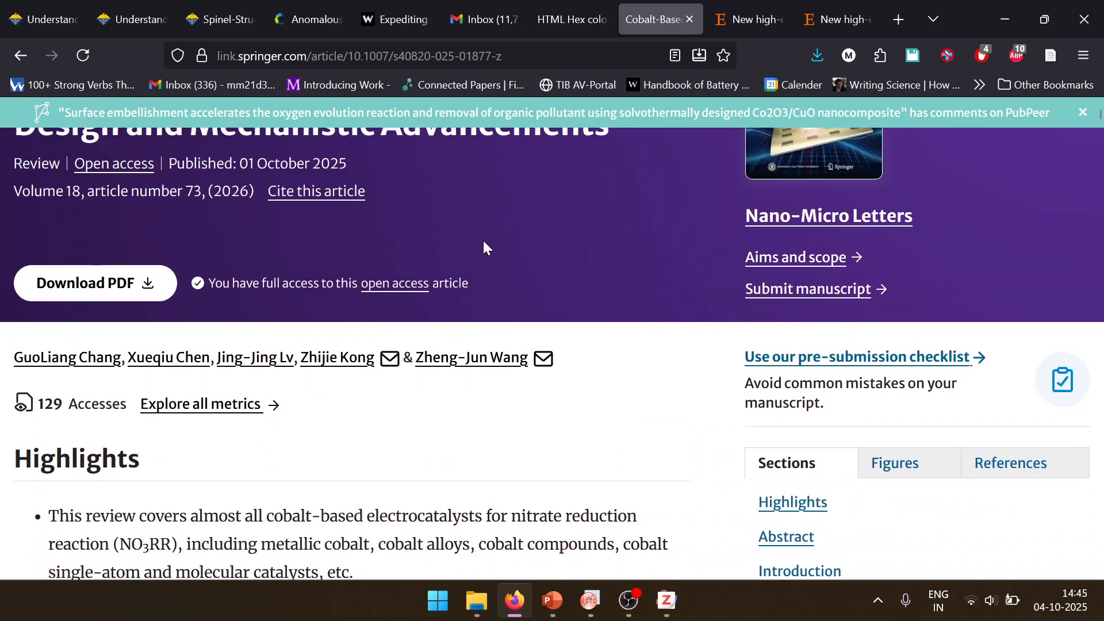
pyautogui.scroll(-4, 482, 239)
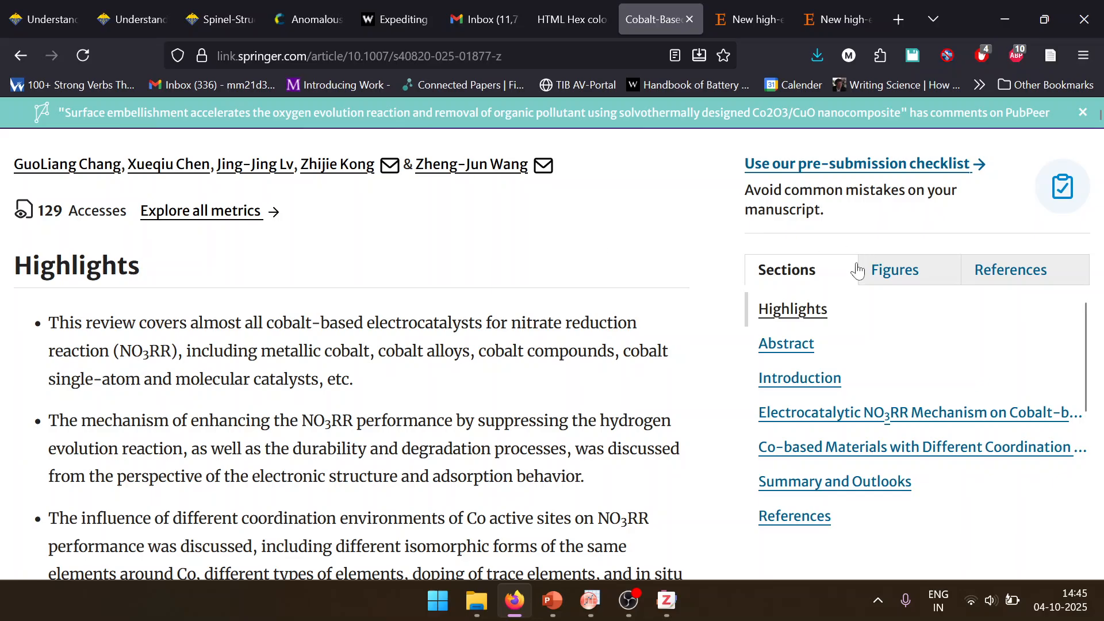
pyautogui.scroll(-1, 622, 222)
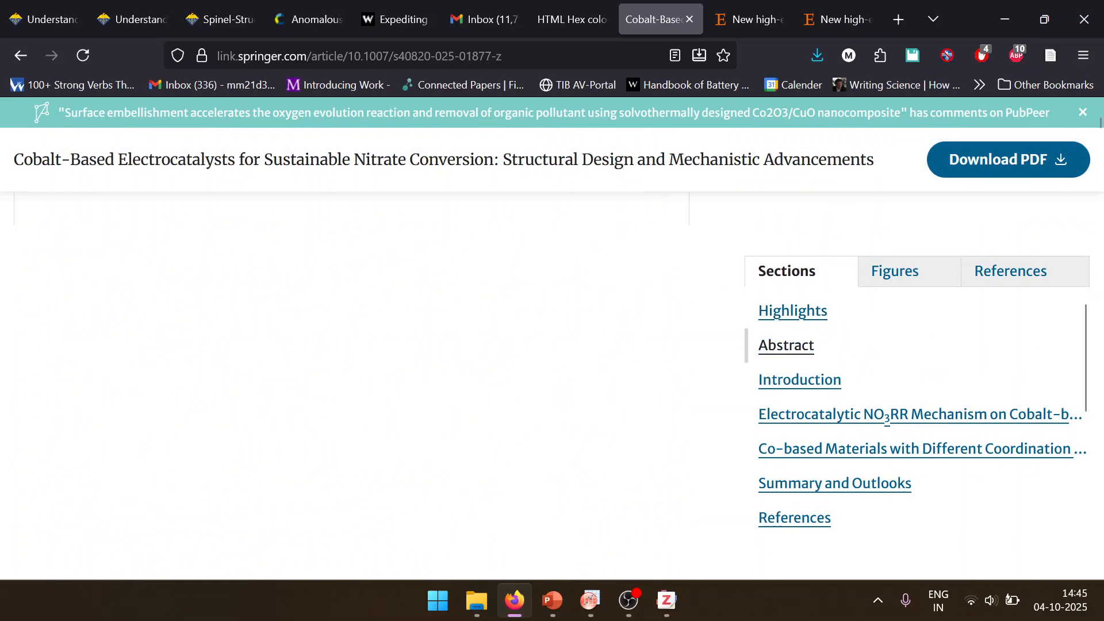
pyautogui.scroll(3, 622, 223)
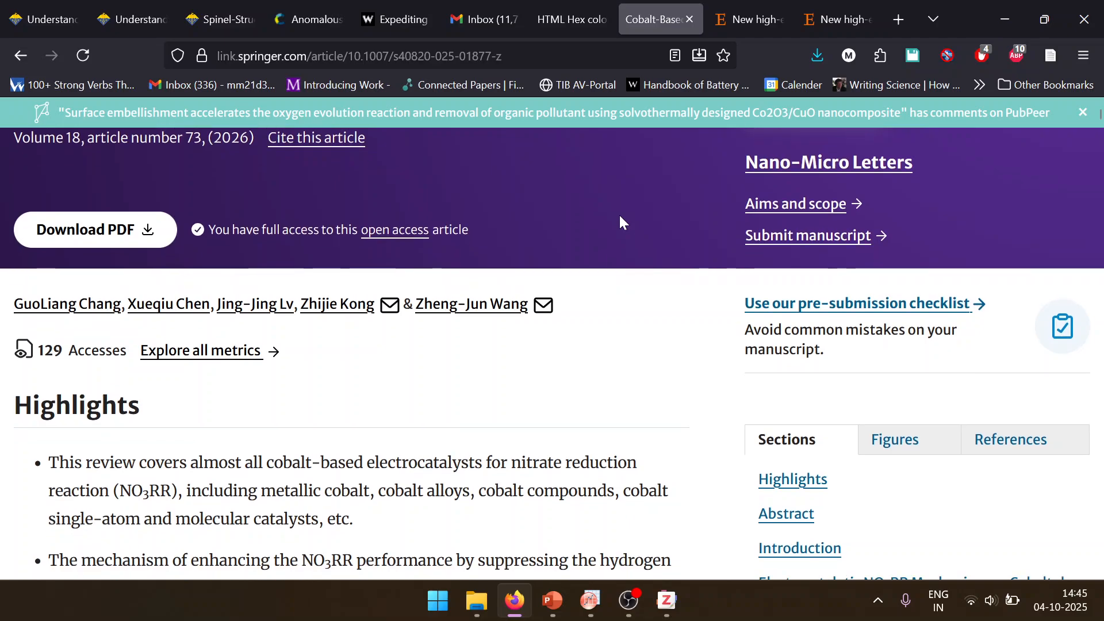
pyautogui.scroll(3, 620, 221)
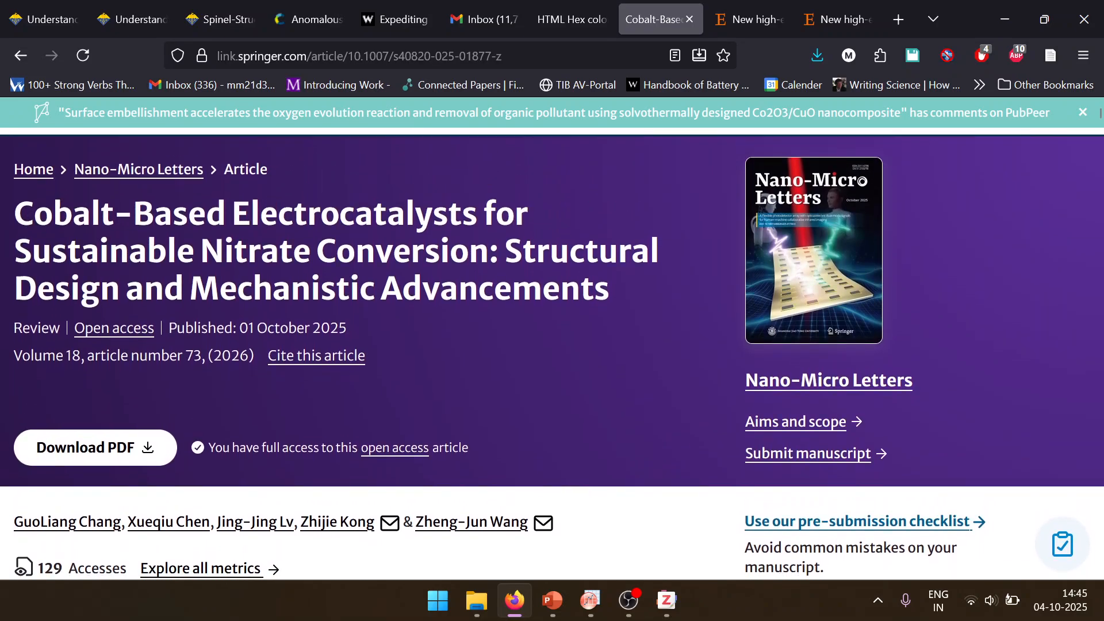
pyautogui.click(293, 353)
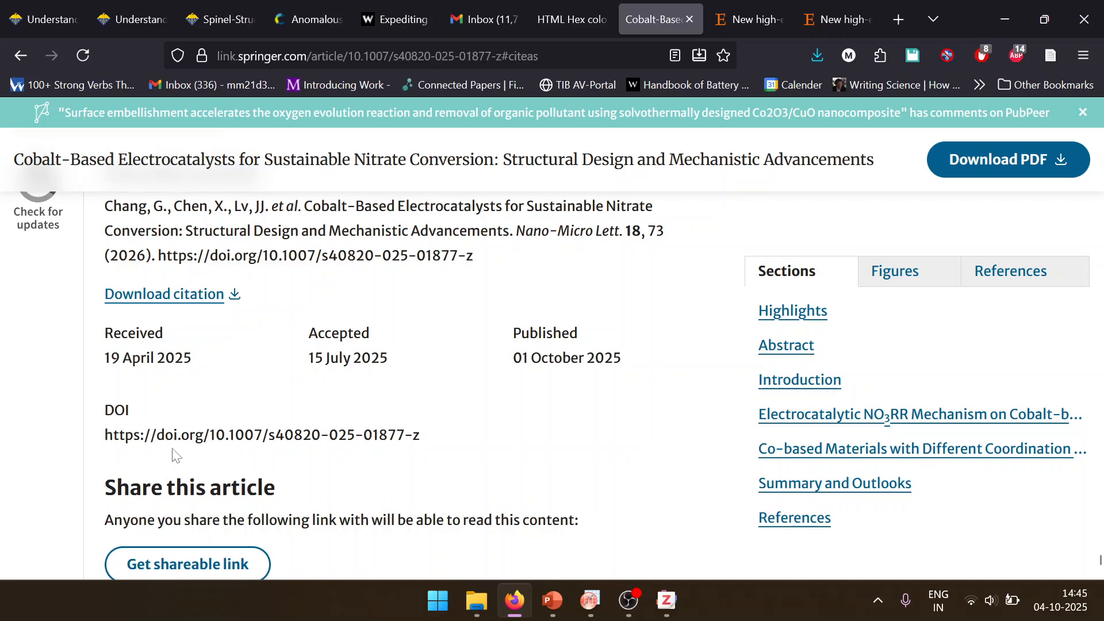
pyautogui.tripleClick(262, 435)
pyautogui.hotkey('ctrl', 'c')
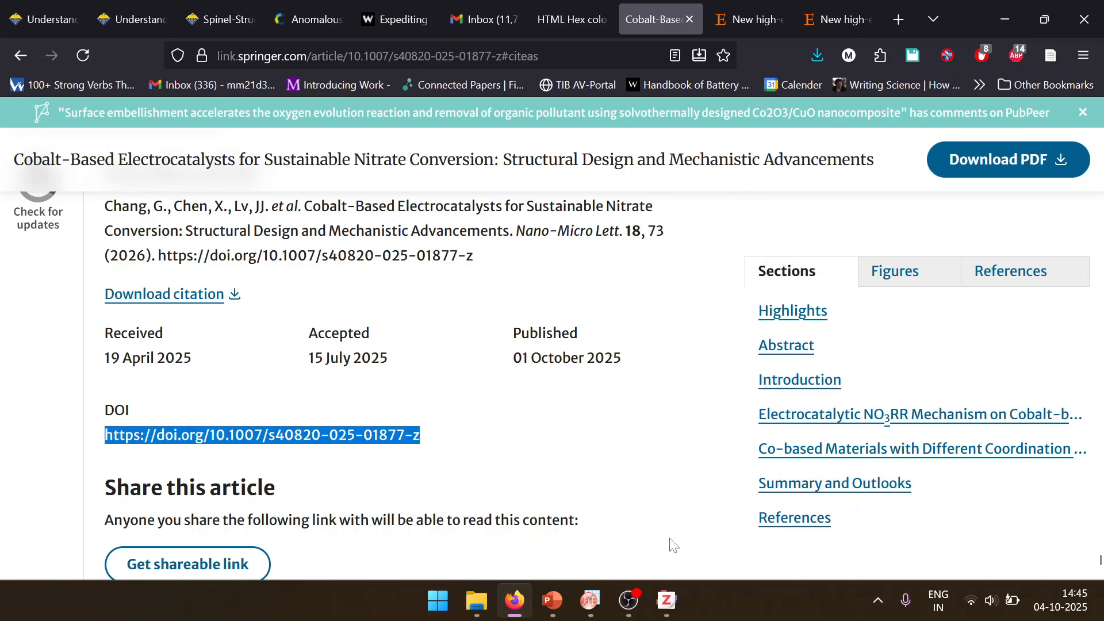
pyautogui.click(667, 601)
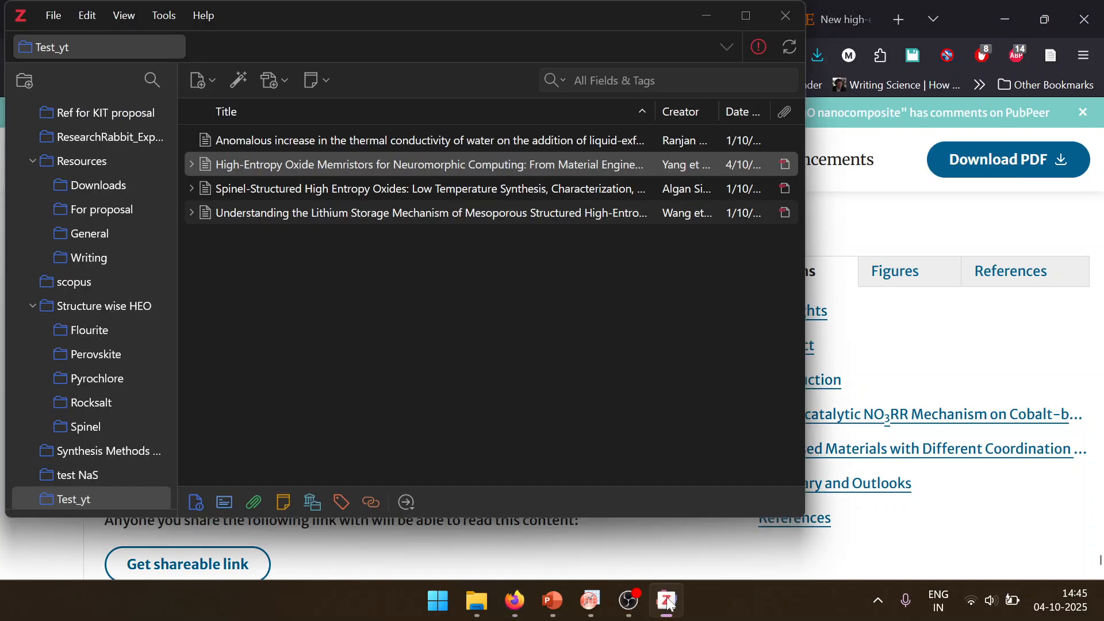
pyautogui.click(244, 86)
pyautogui.hotkey('ctrl', 'v')
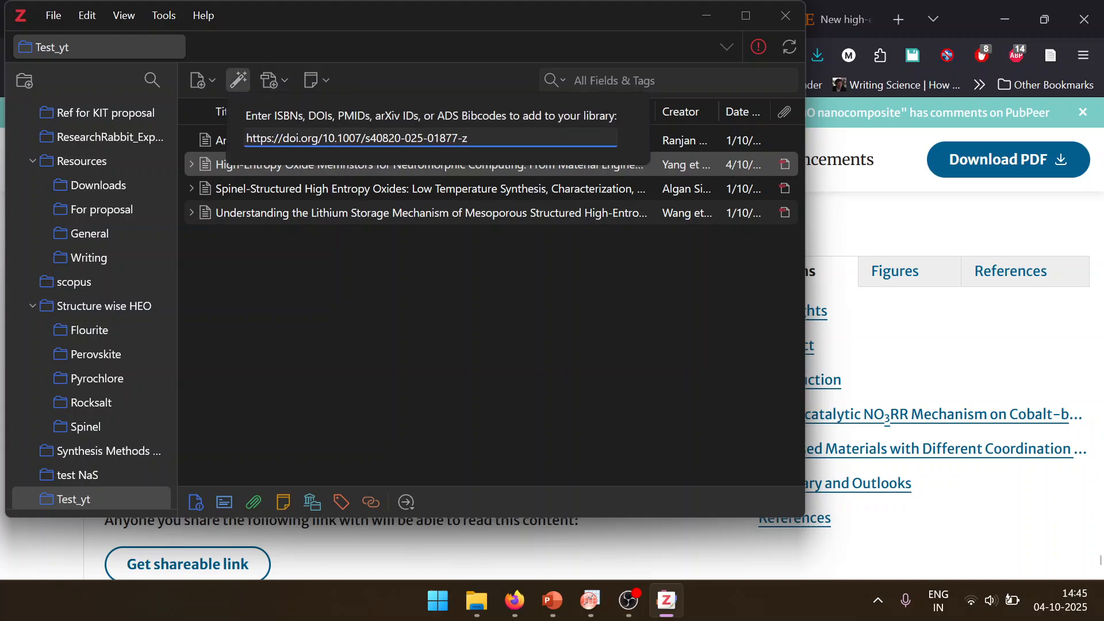
pyautogui.press('Return')
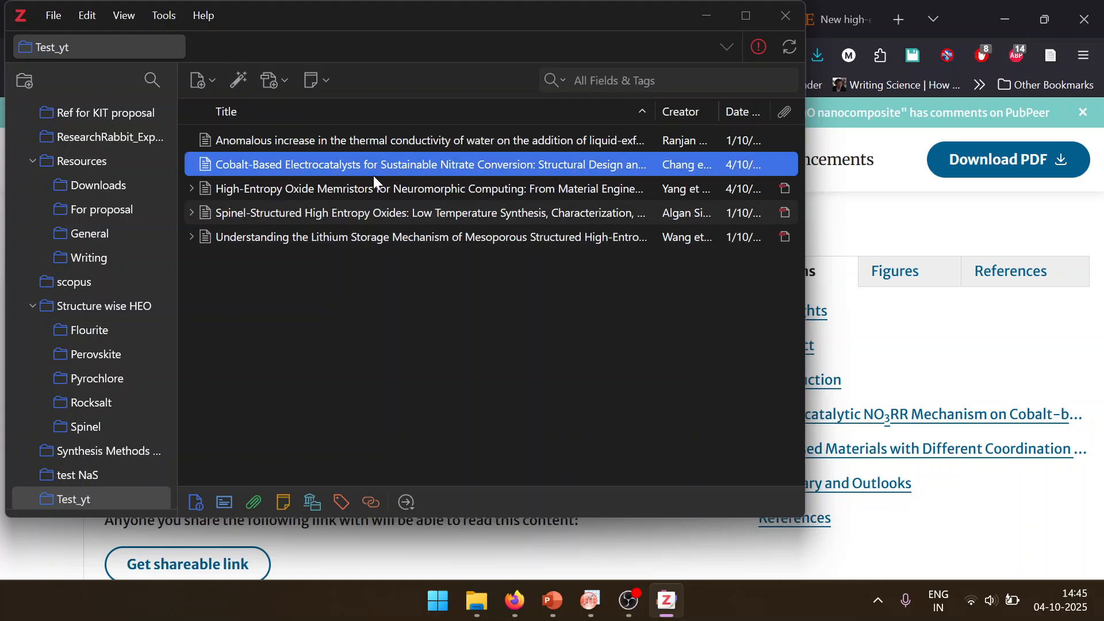
pyautogui.click(476, 601)
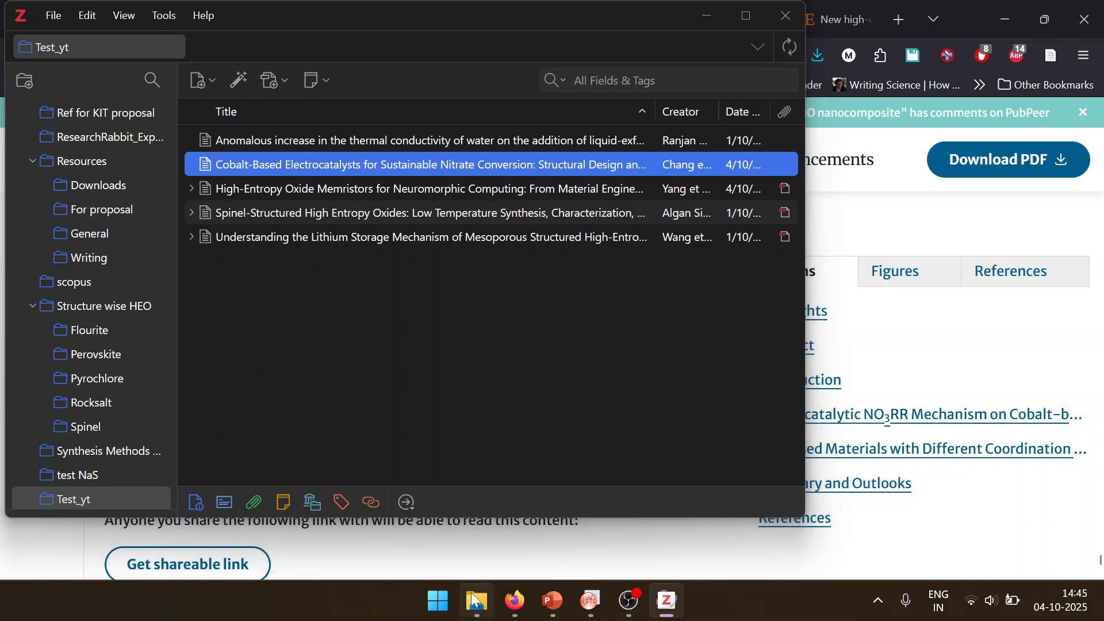
pyautogui.click(549, 460)
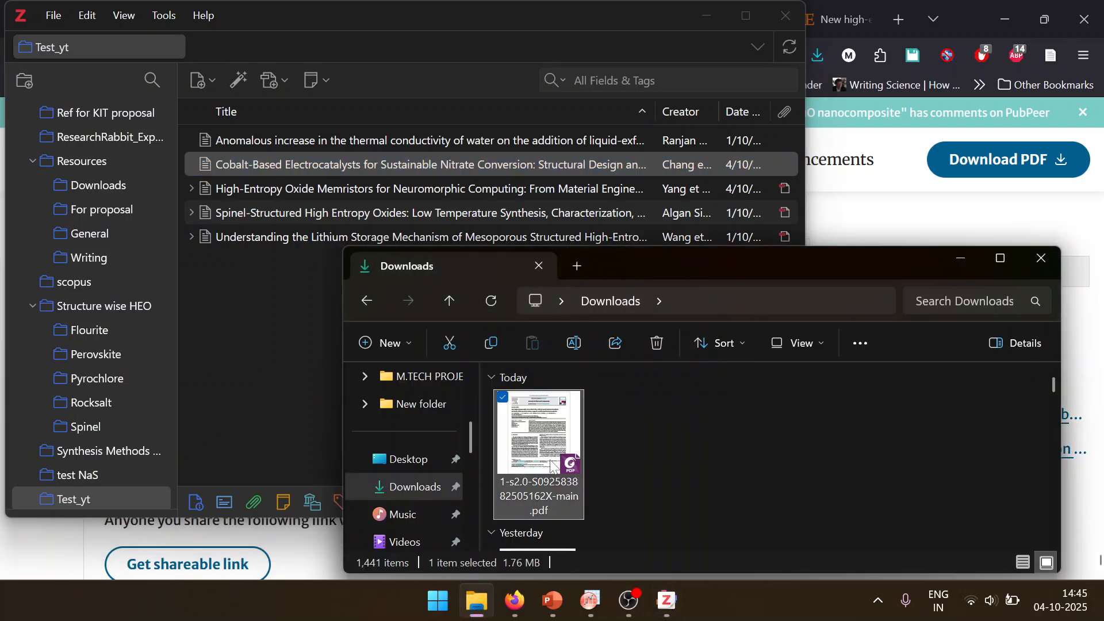
pyautogui.moveTo(229, 263); pyautogui.dragTo(249, 300)
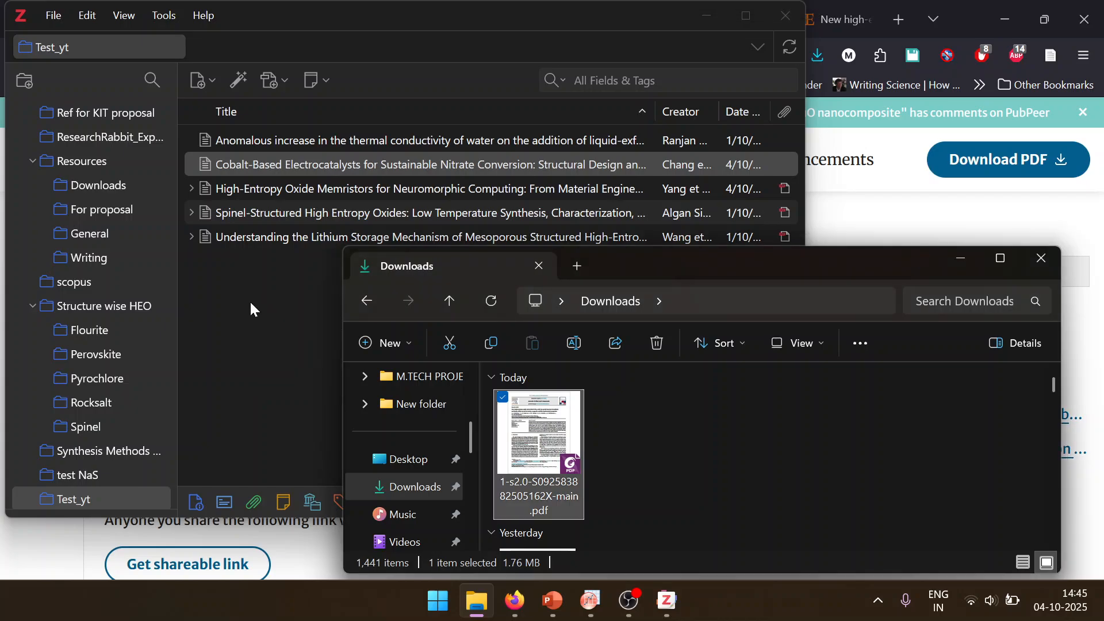
pyautogui.click(264, 385)
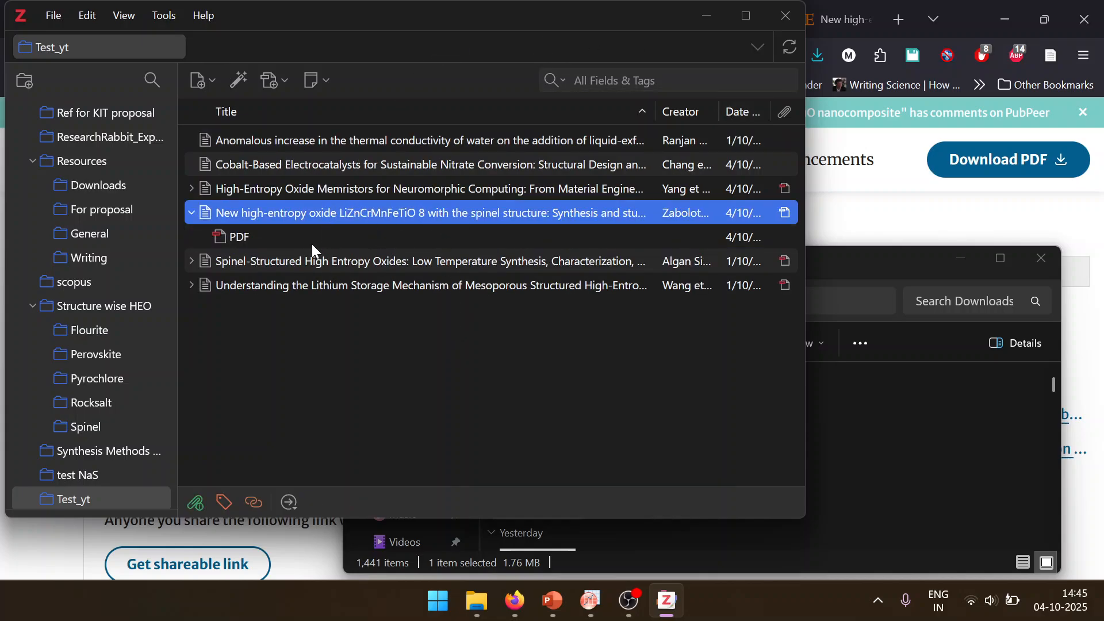
pyautogui.click(956, 264)
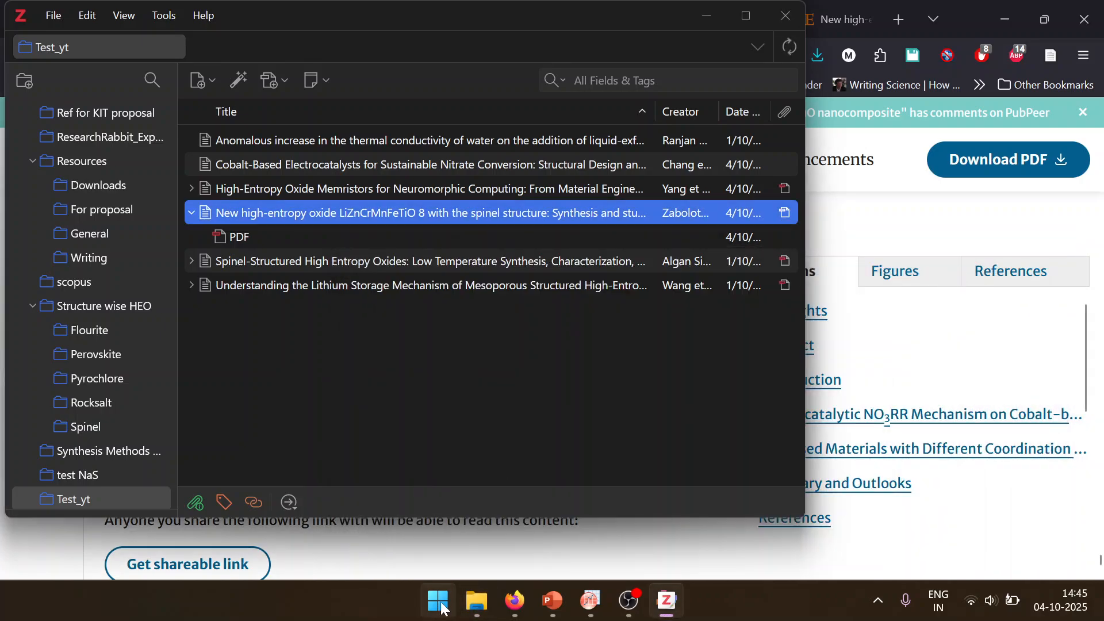
# Step: Launch Microsoft Word
pyautogui.click(438, 600)
pyautogui.press('Escape')
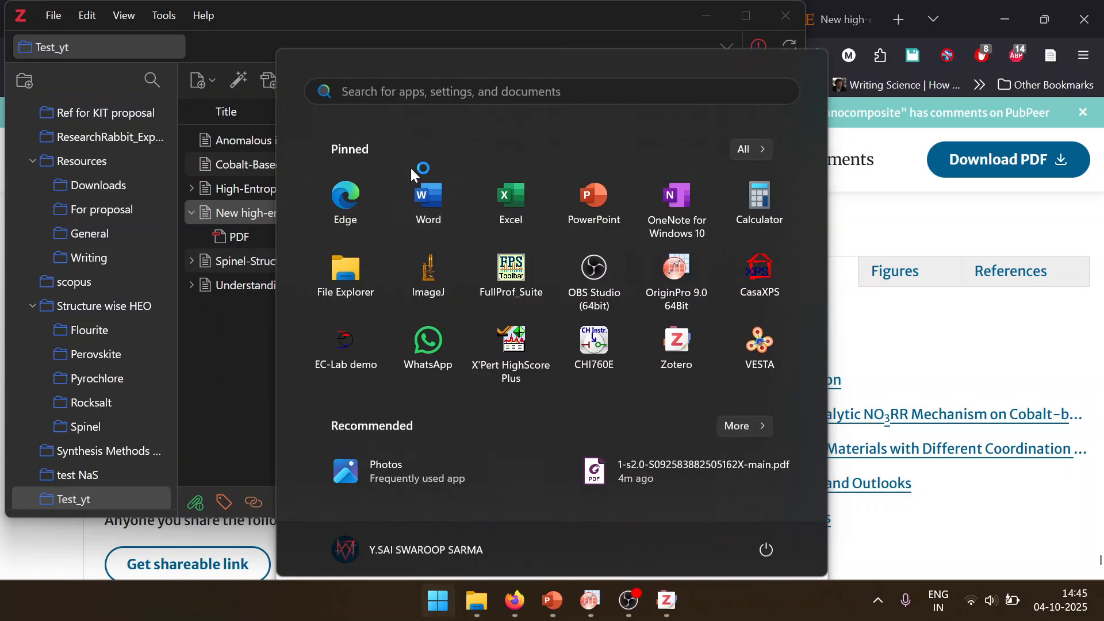
pyautogui.click(410, 167)
pyautogui.click(409, 214)
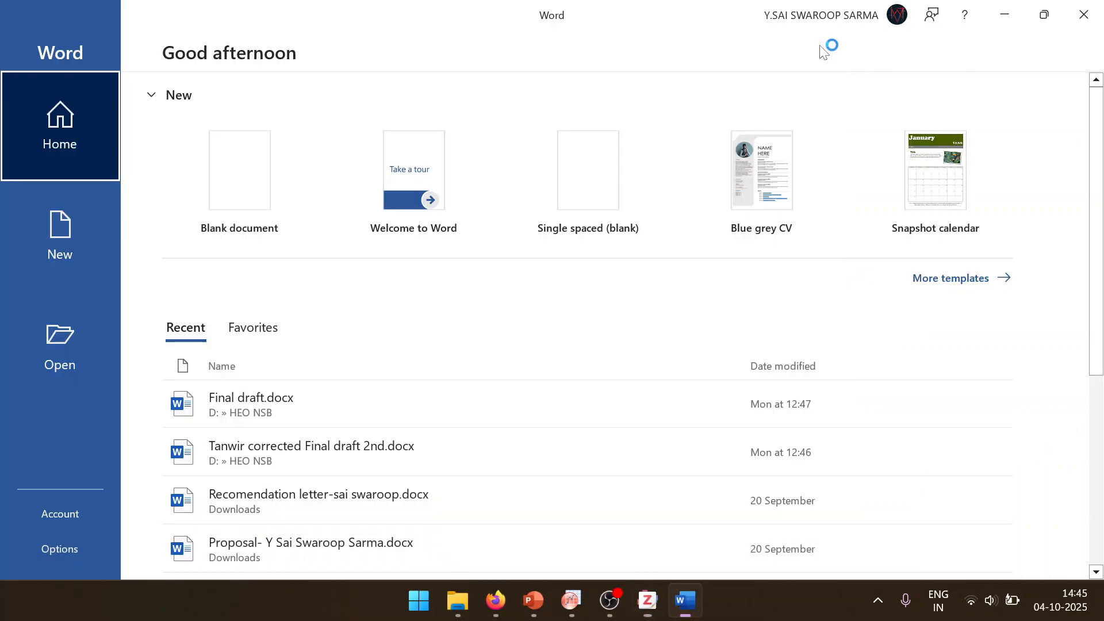
# Step: Create a blank Word document and enter the sentence "India is my country."
pyautogui.click(270, 163)
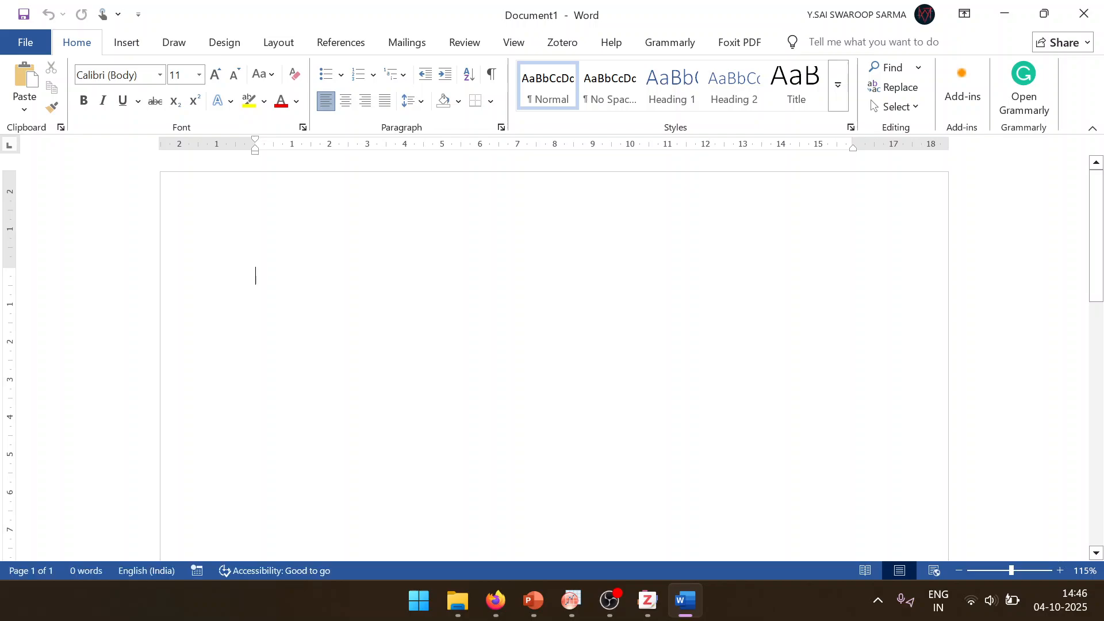
pyautogui.write('India is my')
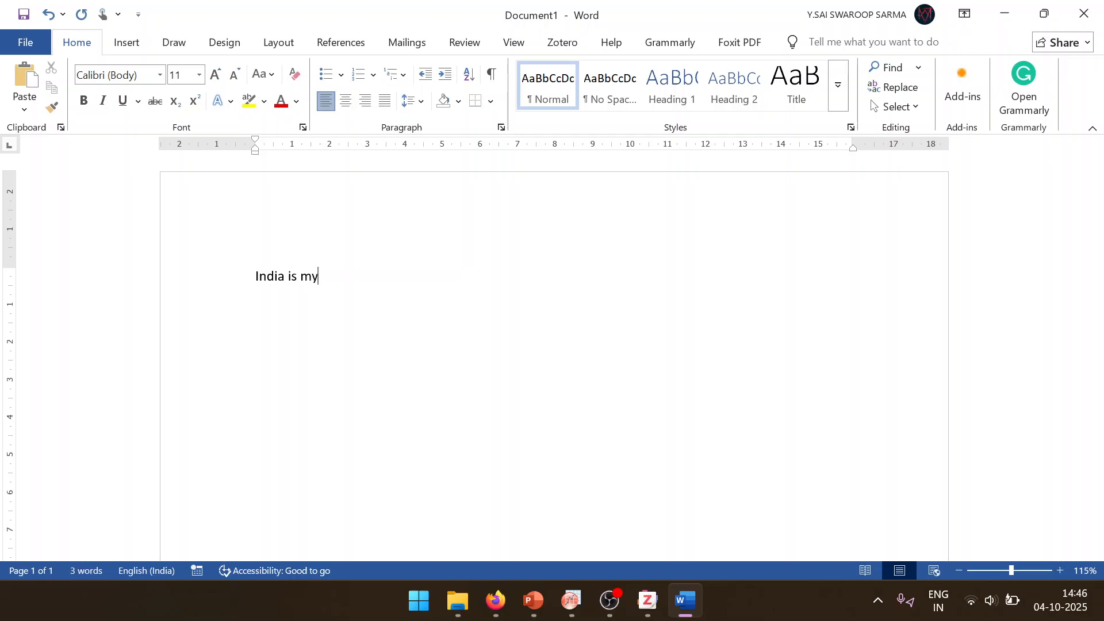
pyautogui.write(' country.')
# Step: Start a Zotero citation in the document, look through the citation styles and go to the style manager's repository of additional styles
pyautogui.click(569, 46)
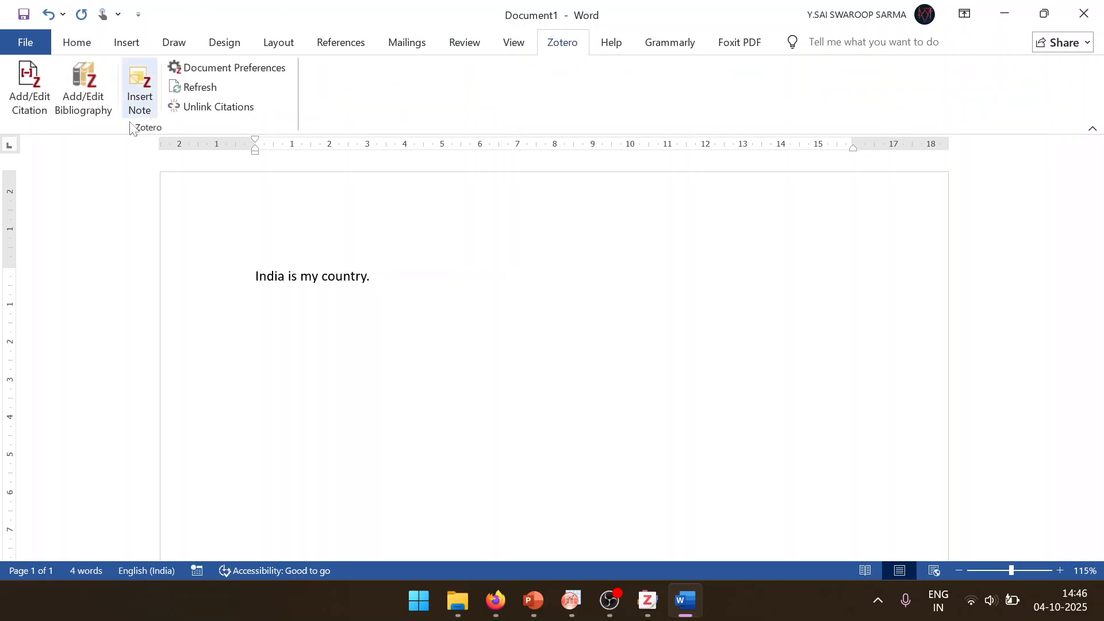
pyautogui.click(29, 87)
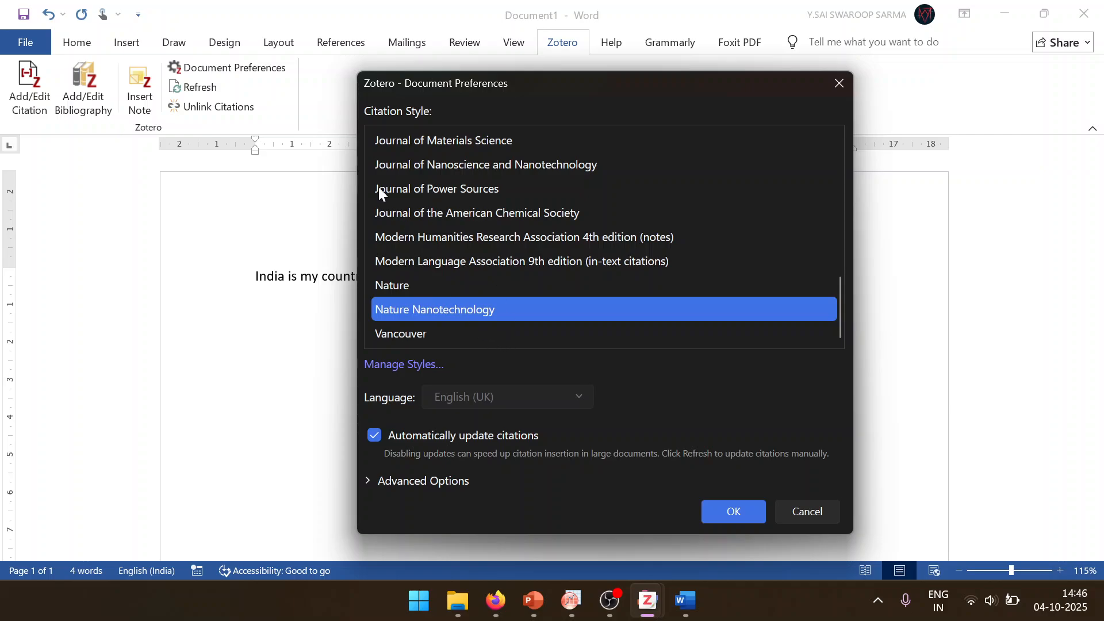
pyautogui.scroll(10, 418, 195)
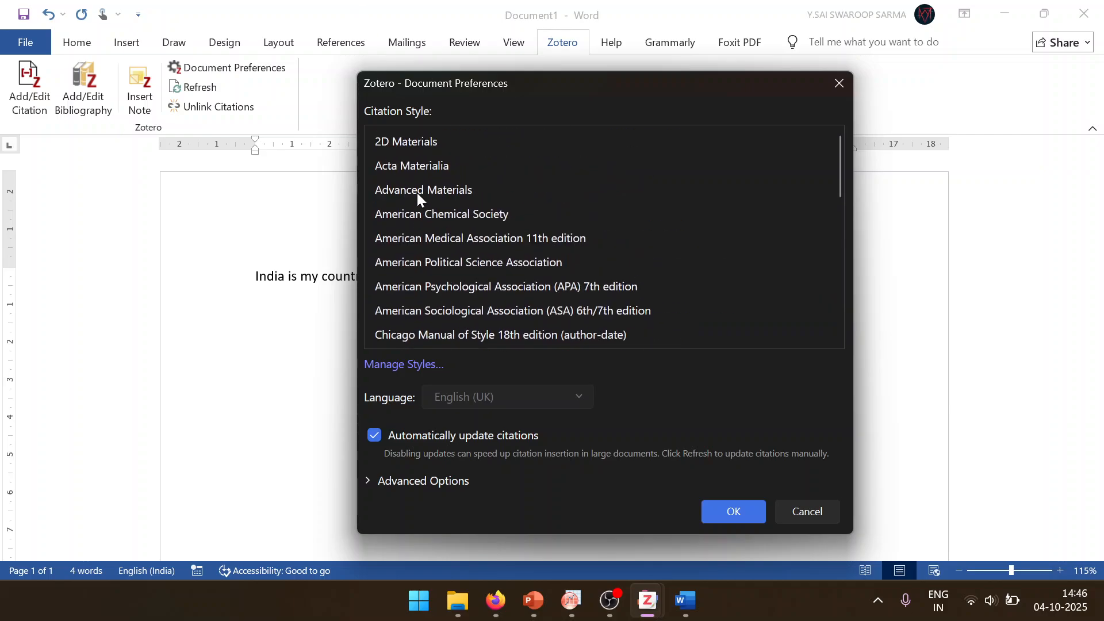
pyautogui.scroll(-10, 418, 194)
pyautogui.click(422, 364)
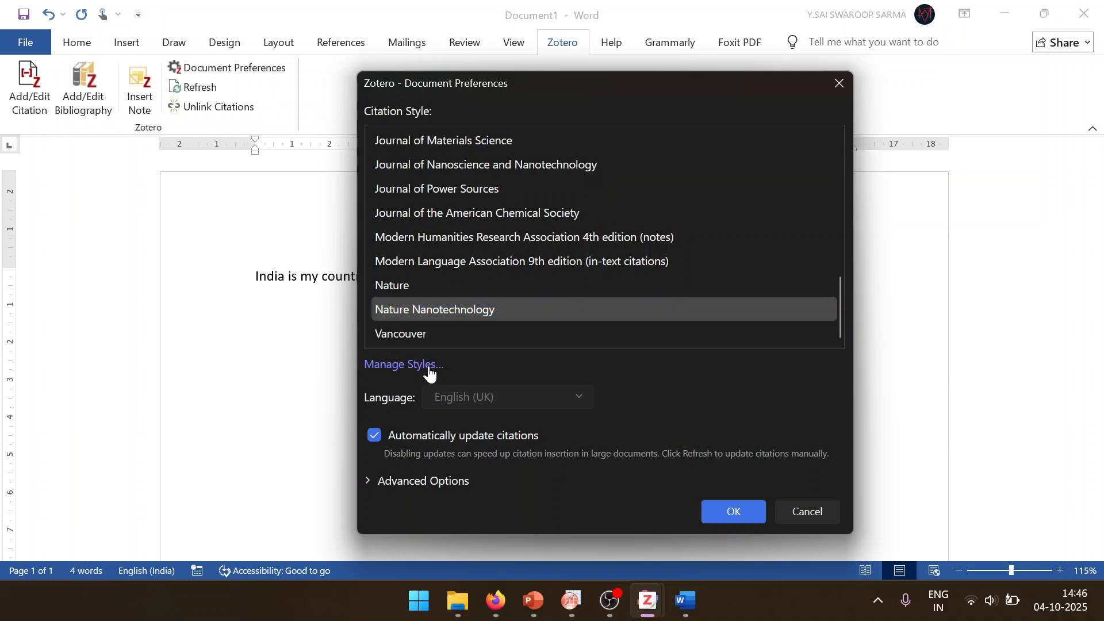
pyautogui.click(456, 374)
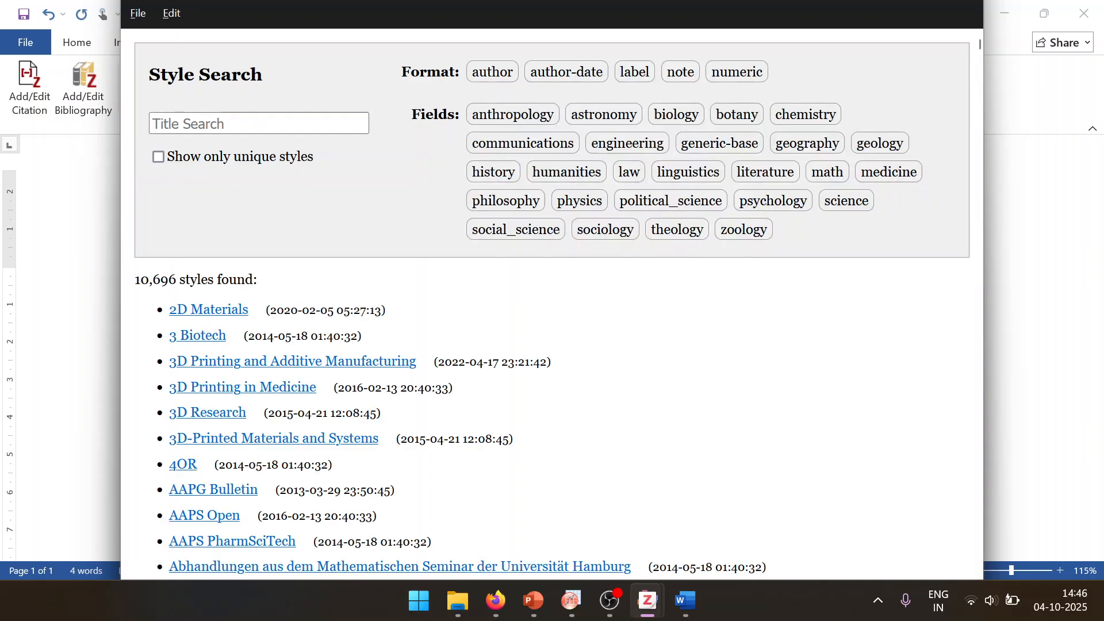
# Step: Search the style repository for "journal of alloys" and install the Journal of Alloys and Compounds style
pyautogui.click(251, 124)
pyautogui.write('j')
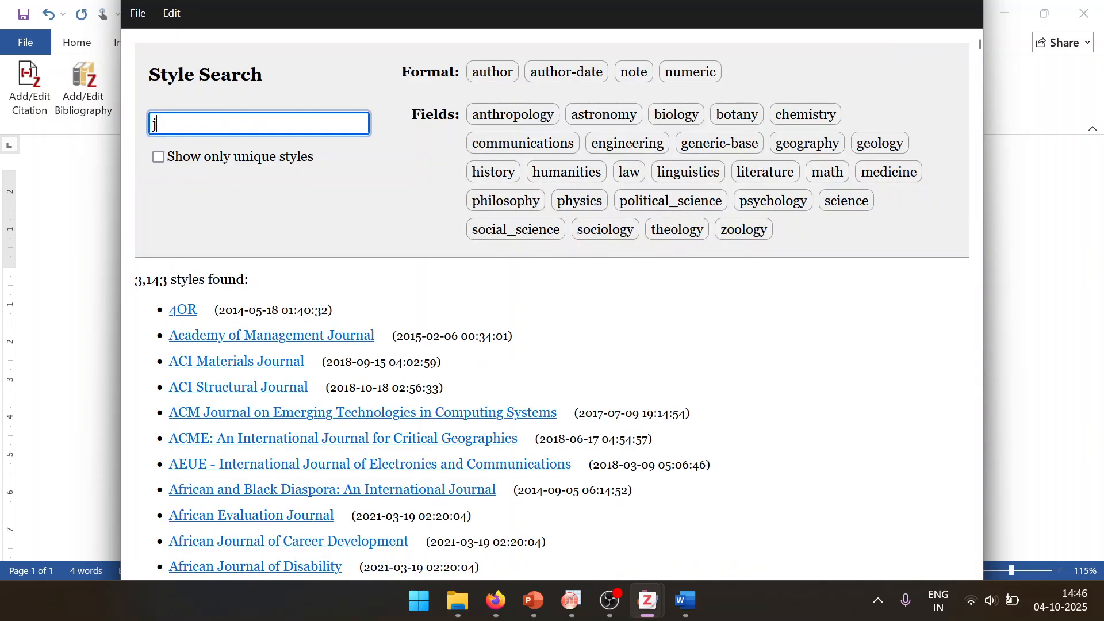
pyautogui.write('ournal of all')
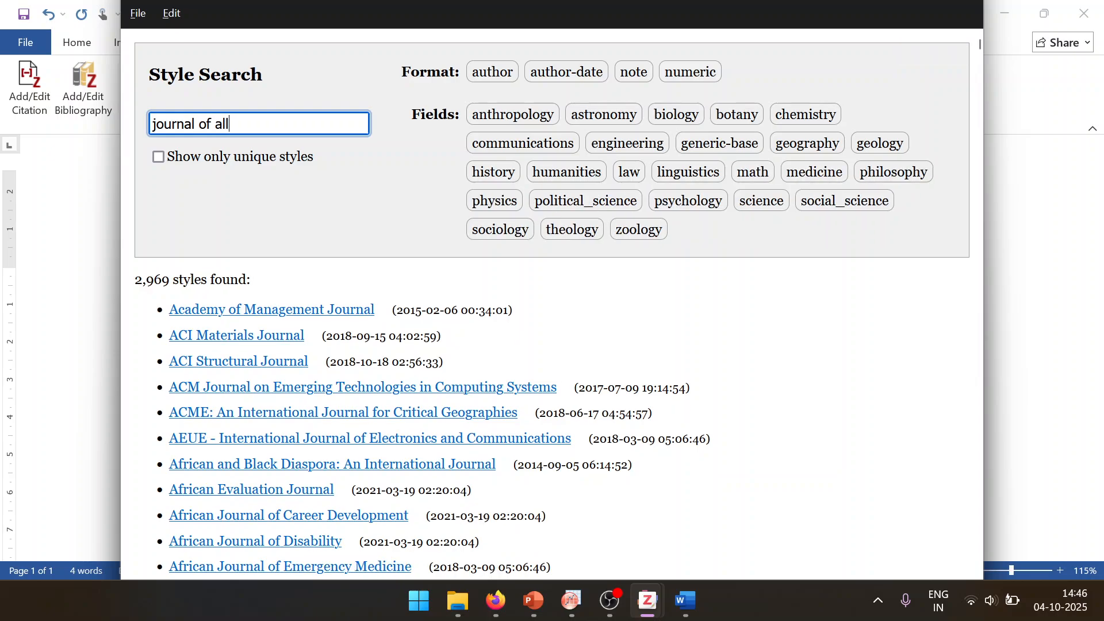
pyautogui.write('oys')
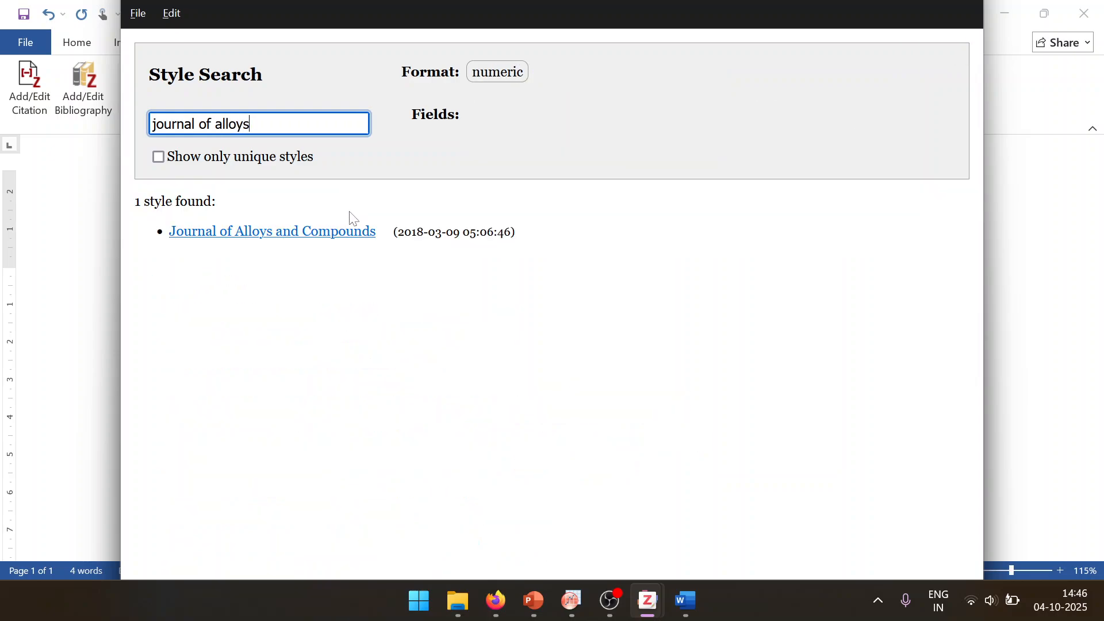
pyautogui.click(189, 235)
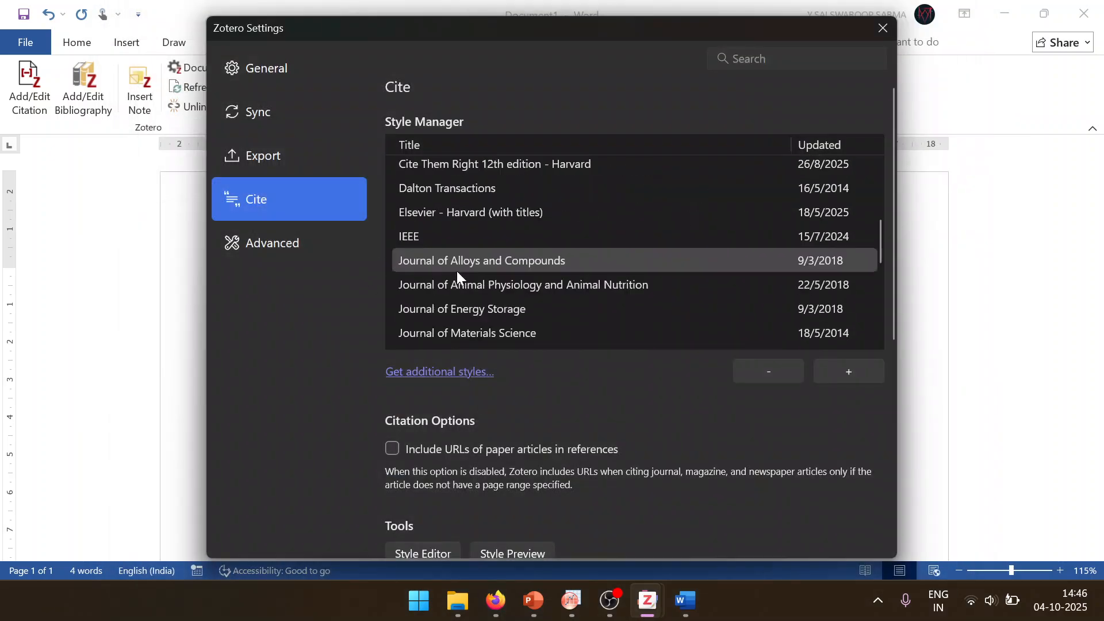
# Step: Check the installed styles for Journal of Alloys and Compounds in the Style Manager, then close the Zotero settings
pyautogui.scroll(-3, 573, 215)
pyautogui.scroll(6, 571, 216)
pyautogui.scroll(-6, 571, 216)
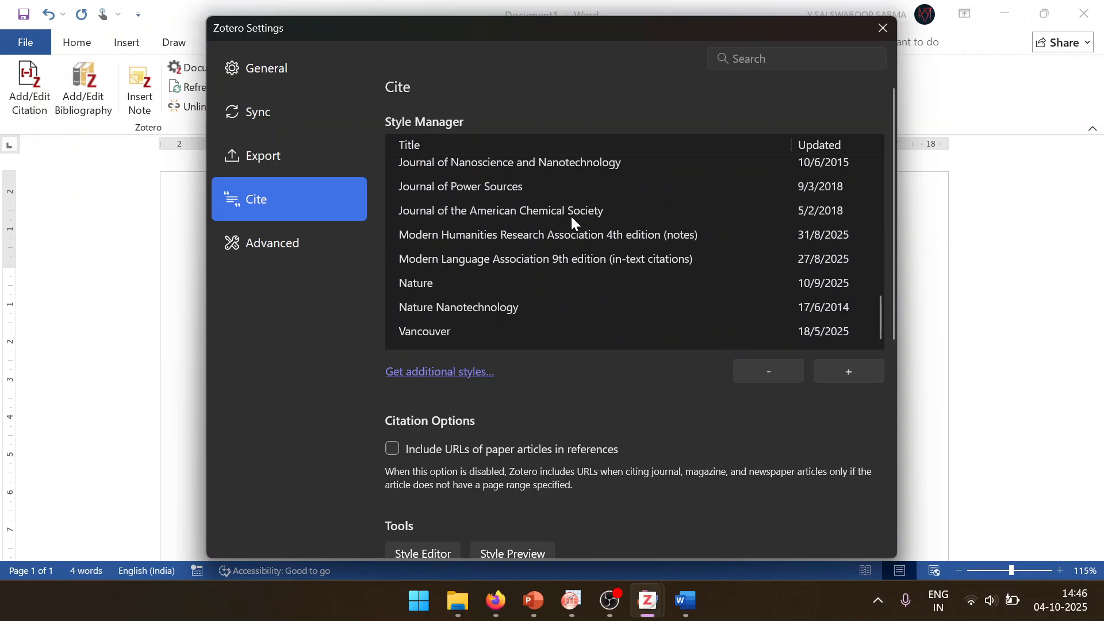
pyautogui.scroll(6, 571, 216)
pyautogui.scroll(-3, 571, 216)
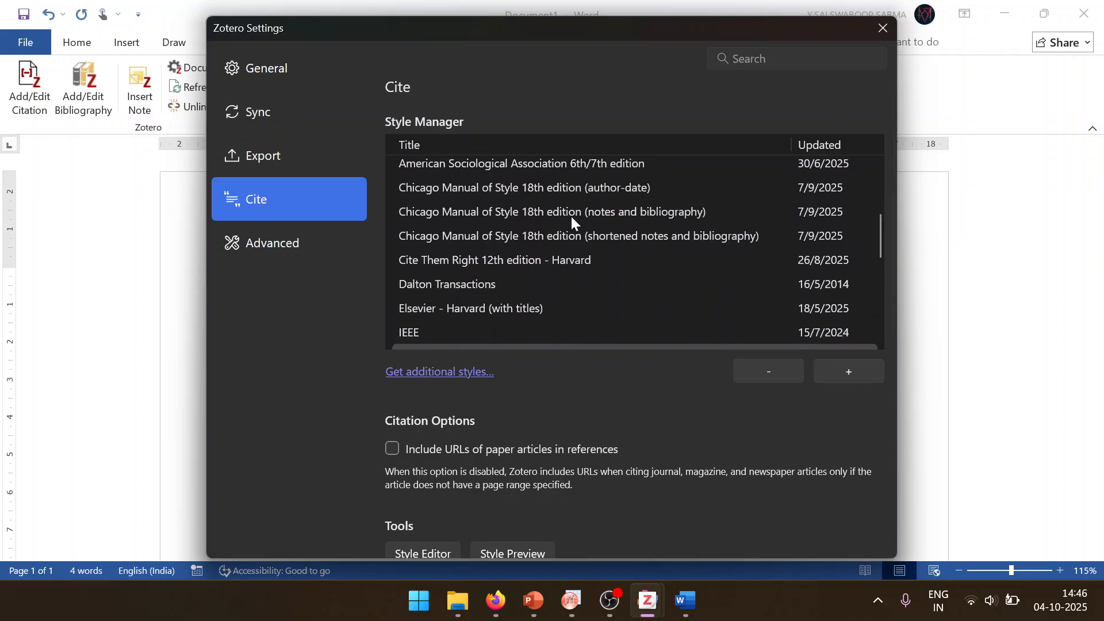
pyautogui.scroll(-3, 570, 217)
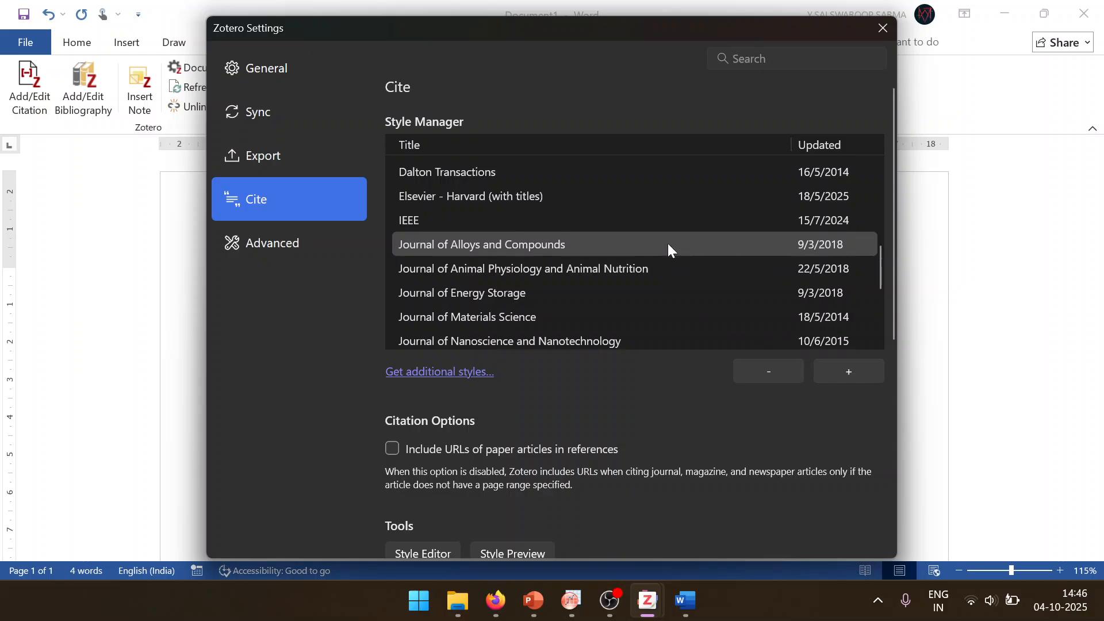
pyautogui.scroll(-5, 796, 522)
pyautogui.scroll(5, 839, 531)
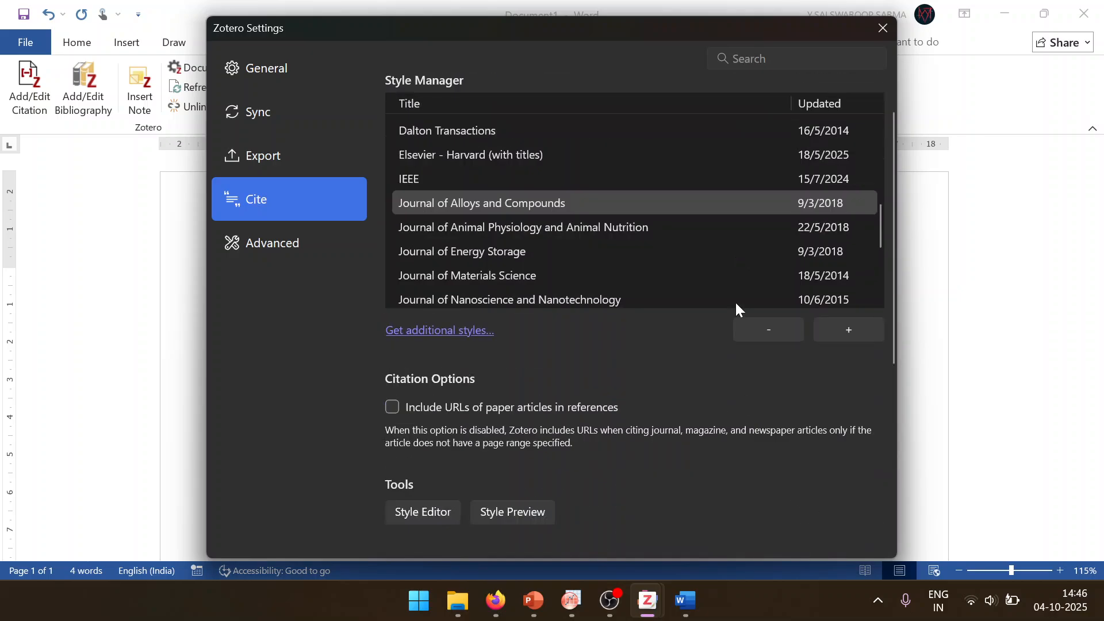
pyautogui.click(730, 246)
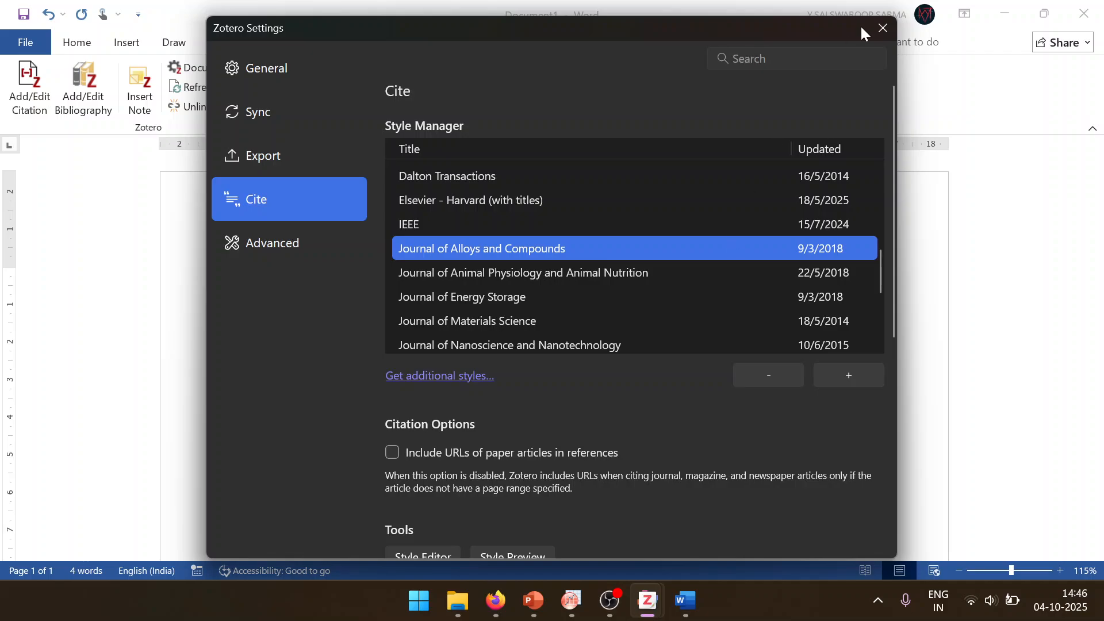
pyautogui.click(883, 30)
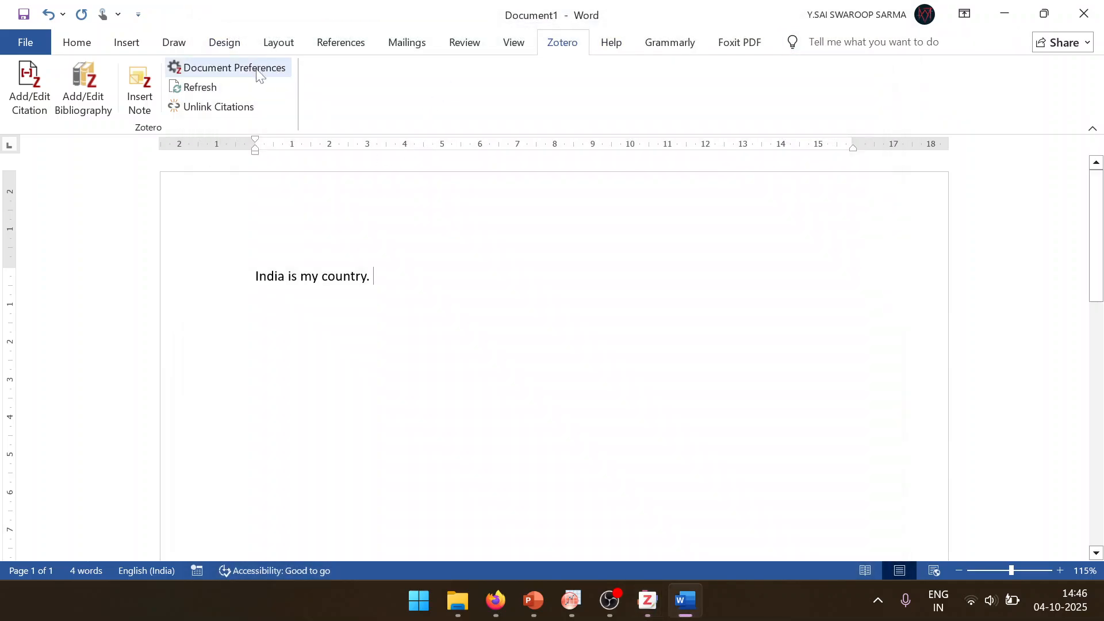
# Step: Set the document's Zotero citation style to Journal of Alloys and Compounds
pyautogui.click(259, 71)
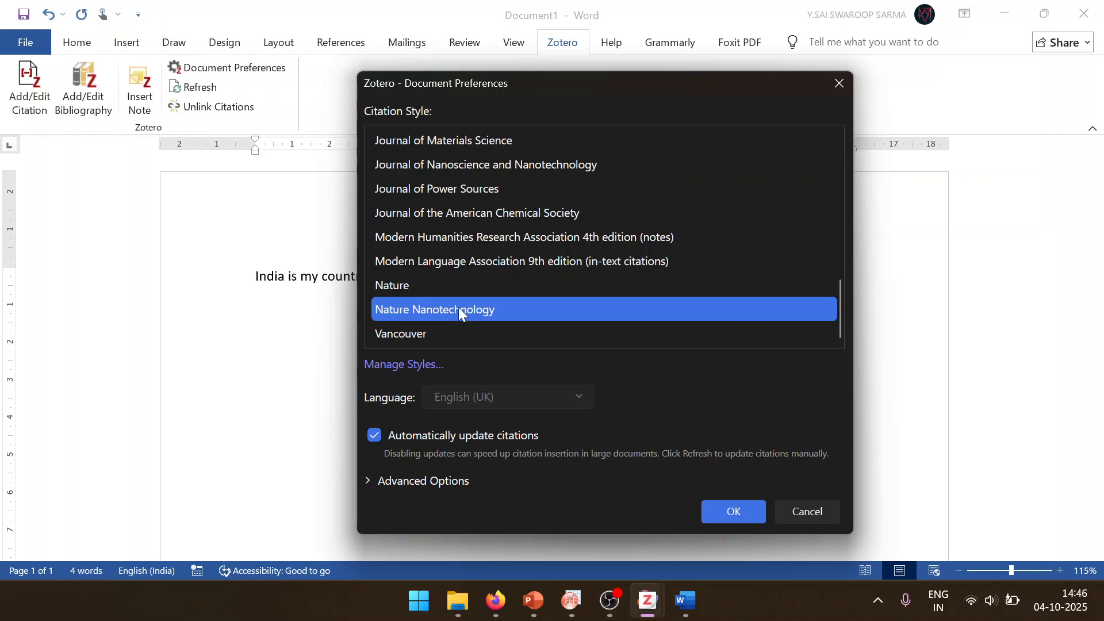
pyautogui.scroll(3, 489, 191)
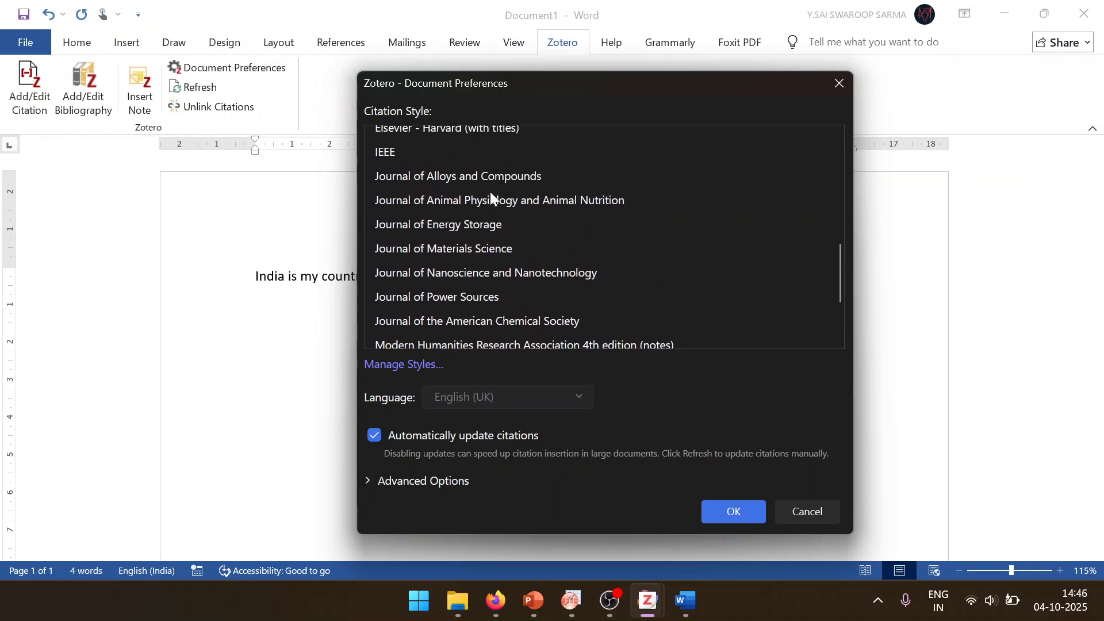
pyautogui.click(514, 168)
pyautogui.click(734, 512)
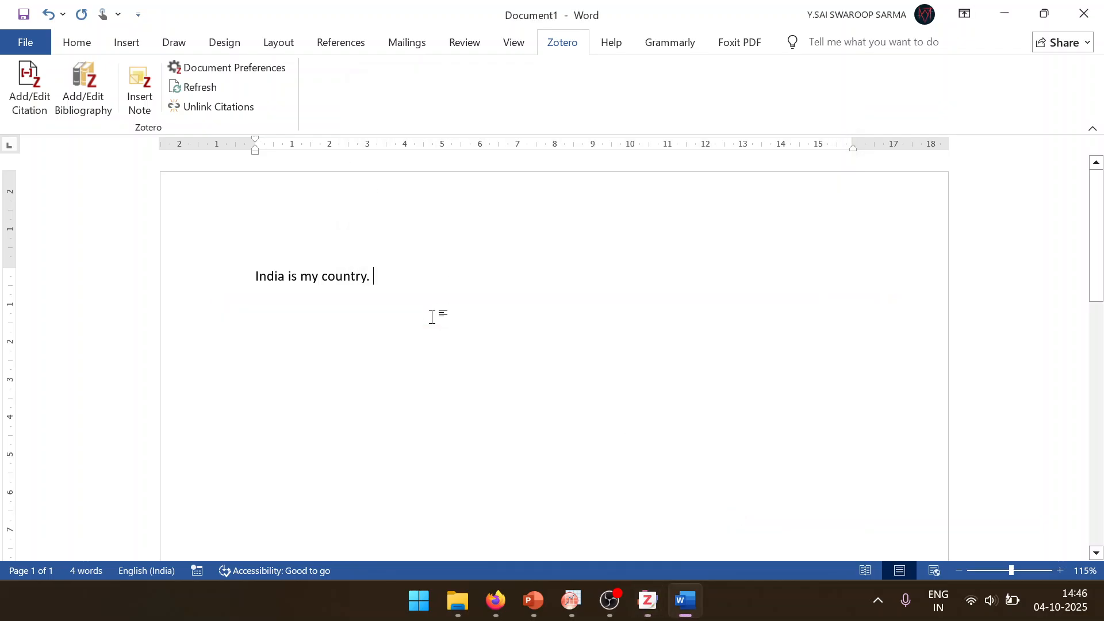
# Step: Insert a citation to the paper on the new high-entropy oxide LiZnCrMnFeTiO 8 after the first sentence
pyautogui.click(39, 97)
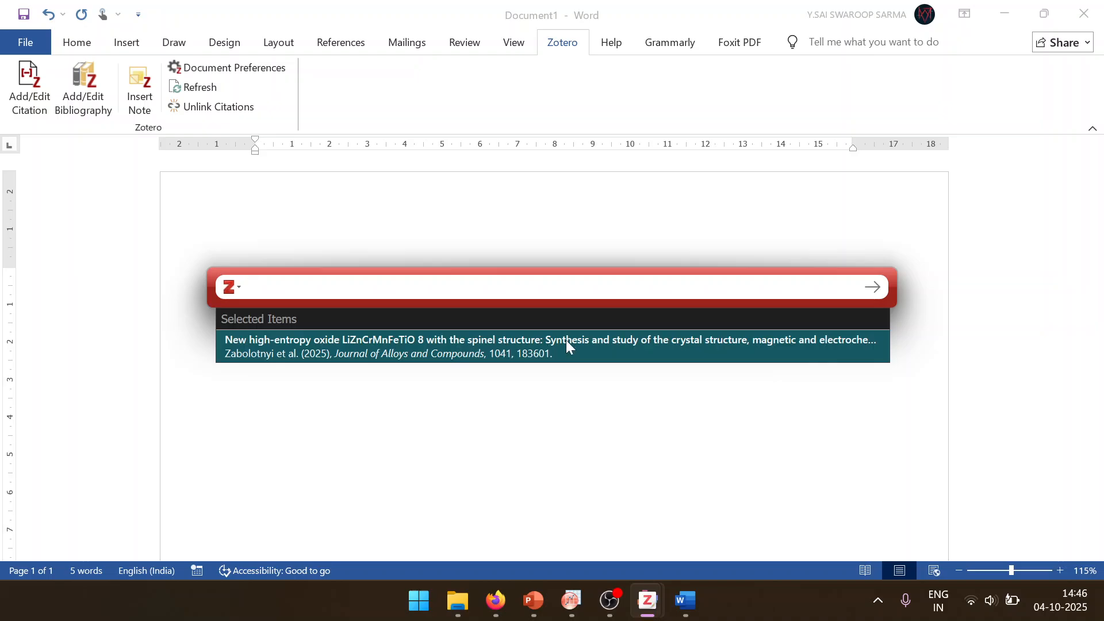
pyautogui.click(565, 339)
pyautogui.press('Return')
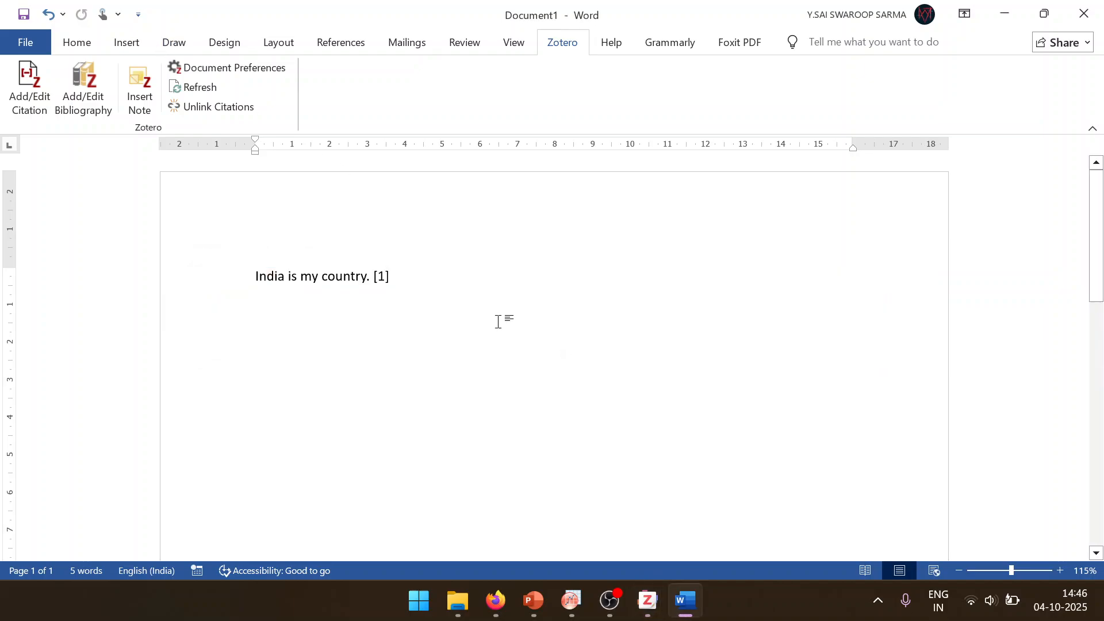
# Step: Continue the text after the first citation with "all Indians are my brothers"
pyautogui.write('al')
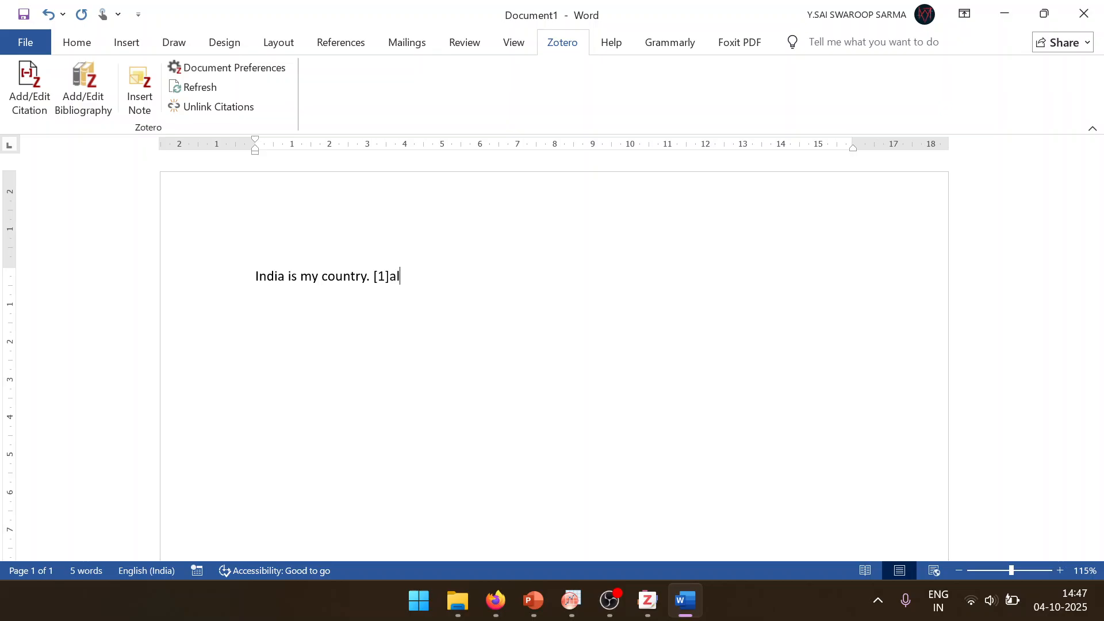
pyautogui.write('l in')
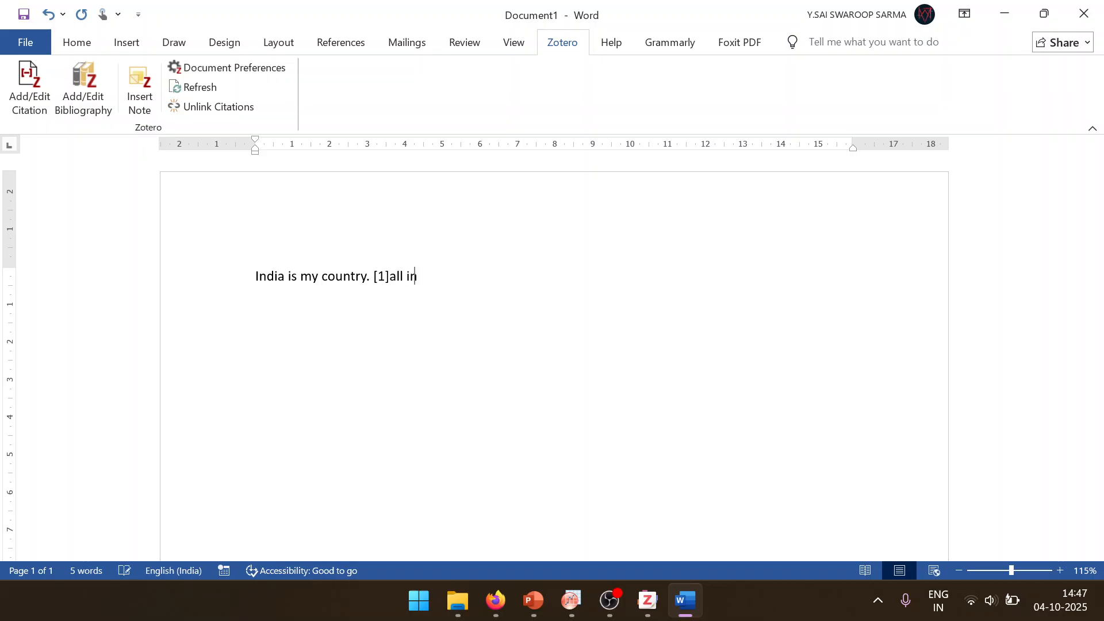
pyautogui.write('dians are my brothers')
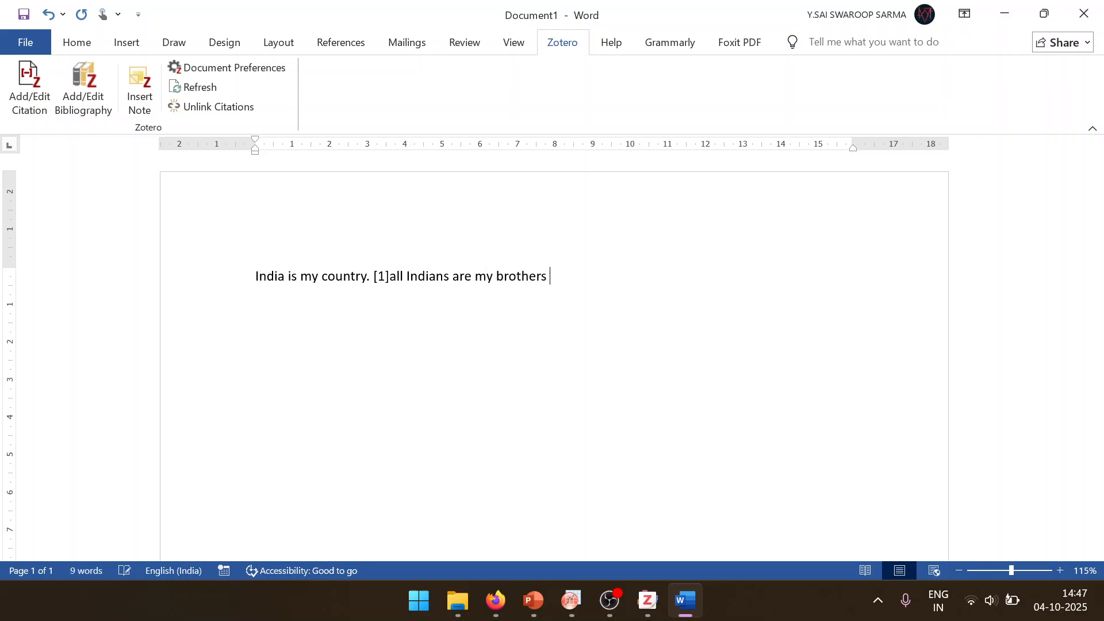
# Step: Insert a citation to the Cobalt-Based Electrocatalysts article after "brothers", finding it with the search "cobalt based"
pyautogui.click(29, 86)
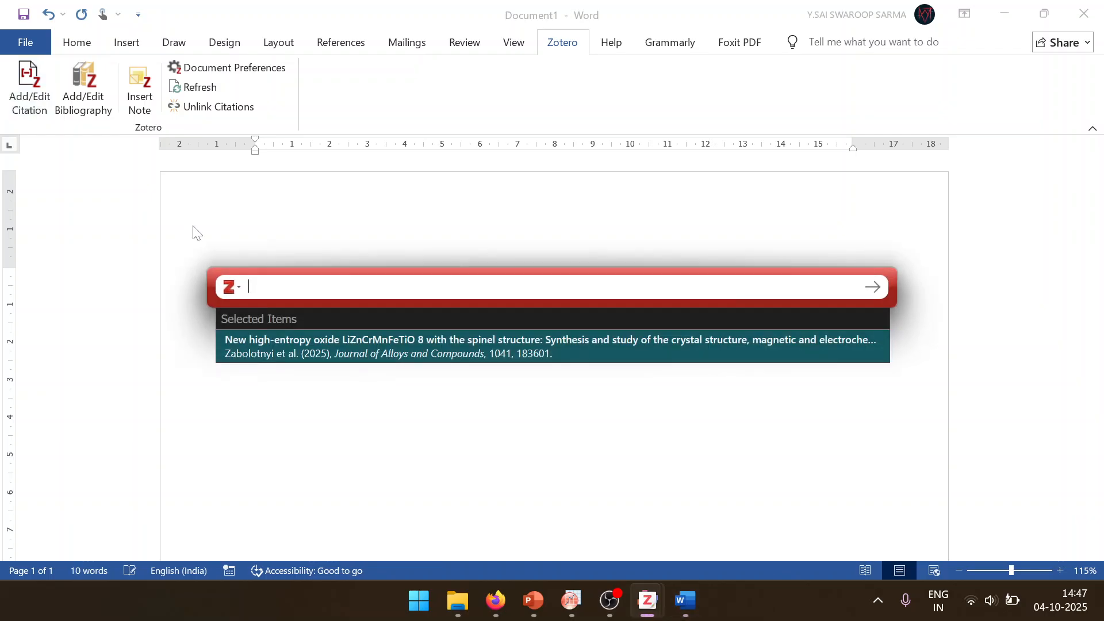
pyautogui.write('cobalt based')
pyautogui.press('Return')
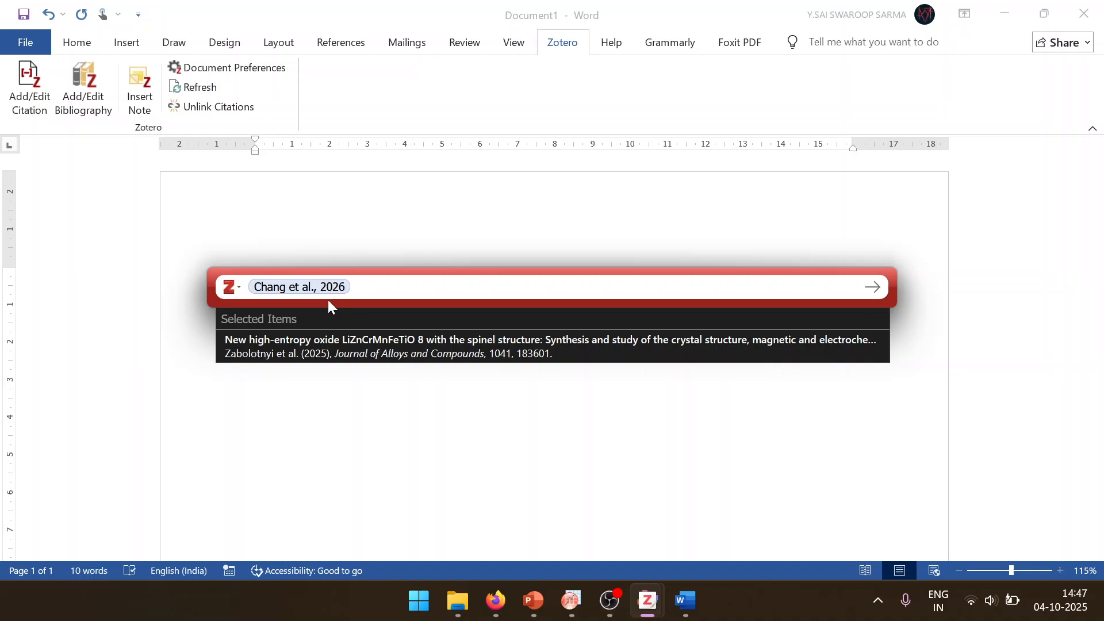
pyautogui.write('memristro')
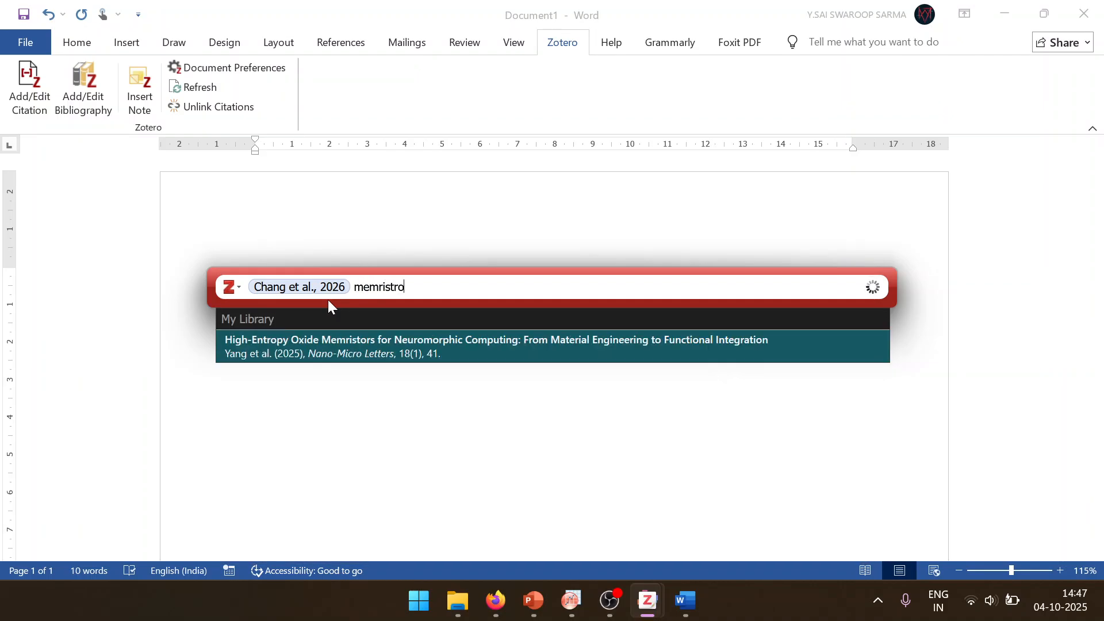
pyautogui.press('Return')
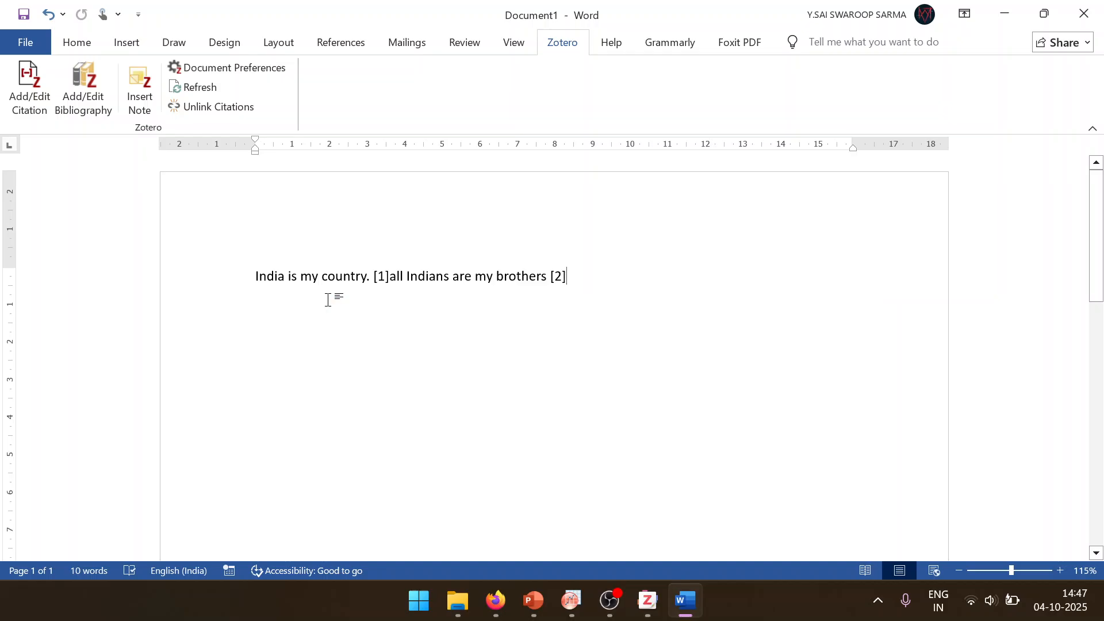
# Step: Add the High-Entropy Oxide Memristors paper to the citation after "brothers", searching "memrist", and end the sentence with a period
pyautogui.click(9, 80)
pyautogui.write('m')
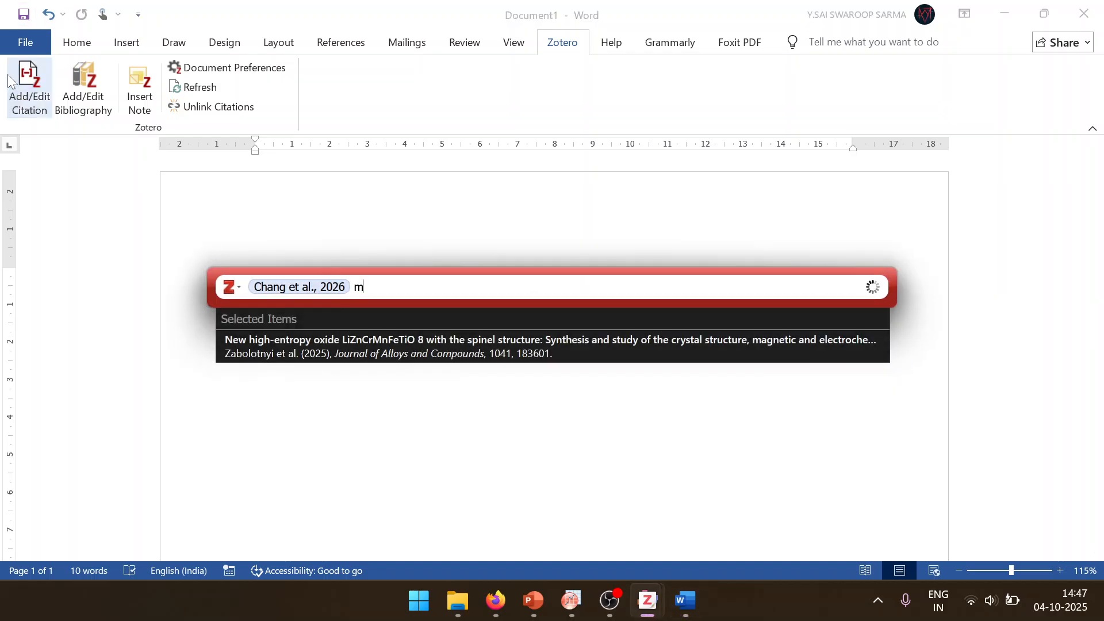
pyautogui.write('emrist')
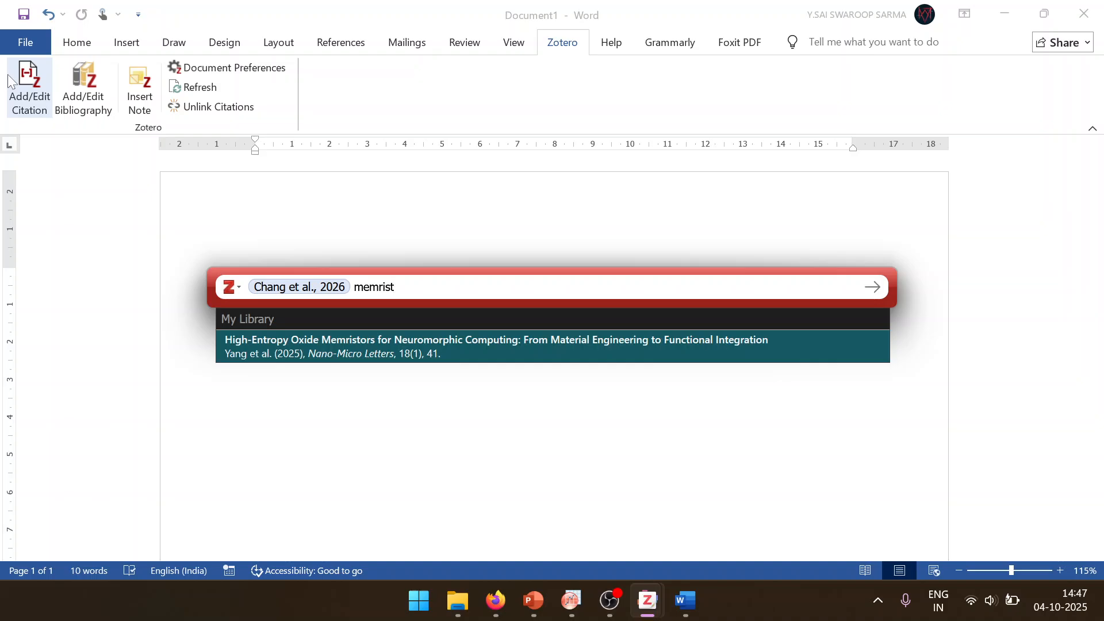
pyautogui.press('Return')
pyautogui.press('Return')
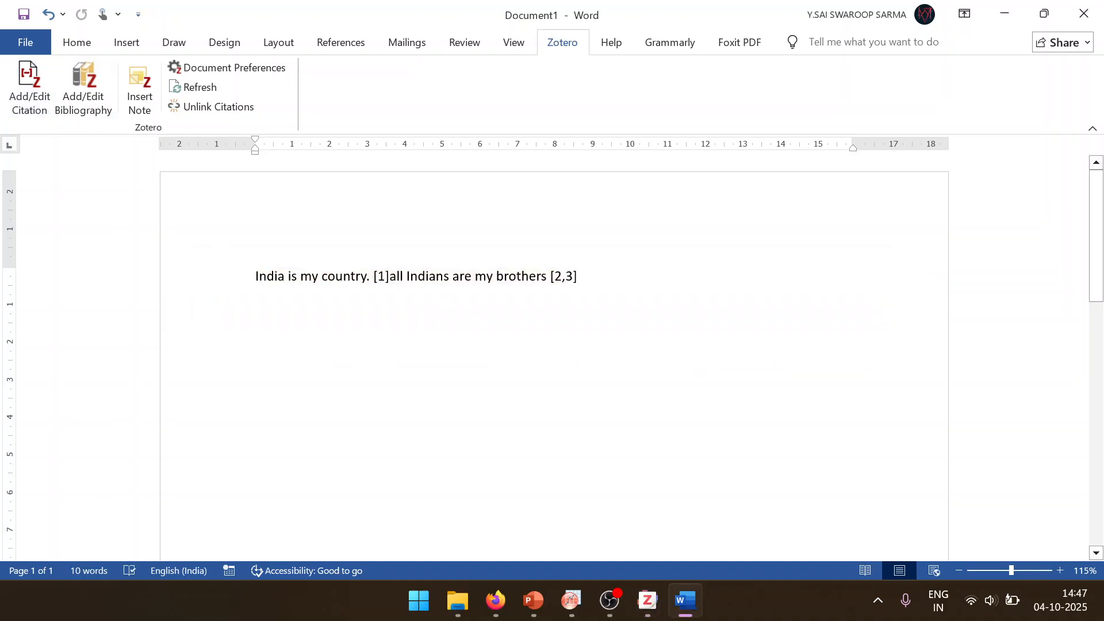
pyautogui.write('.')
# Step: Edit the citation after "brothers" to remove the memristors paper, keeping only the Cobalt-Based Electrocatalysts article
pyautogui.click(563, 276)
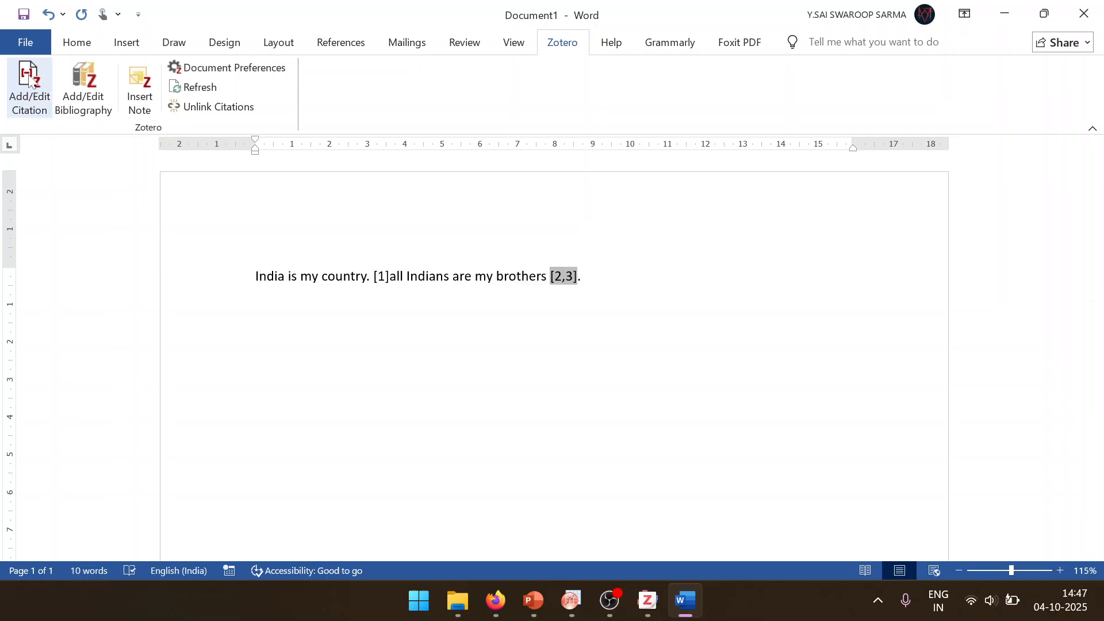
pyautogui.click(29, 87)
pyautogui.press('BackSpace')
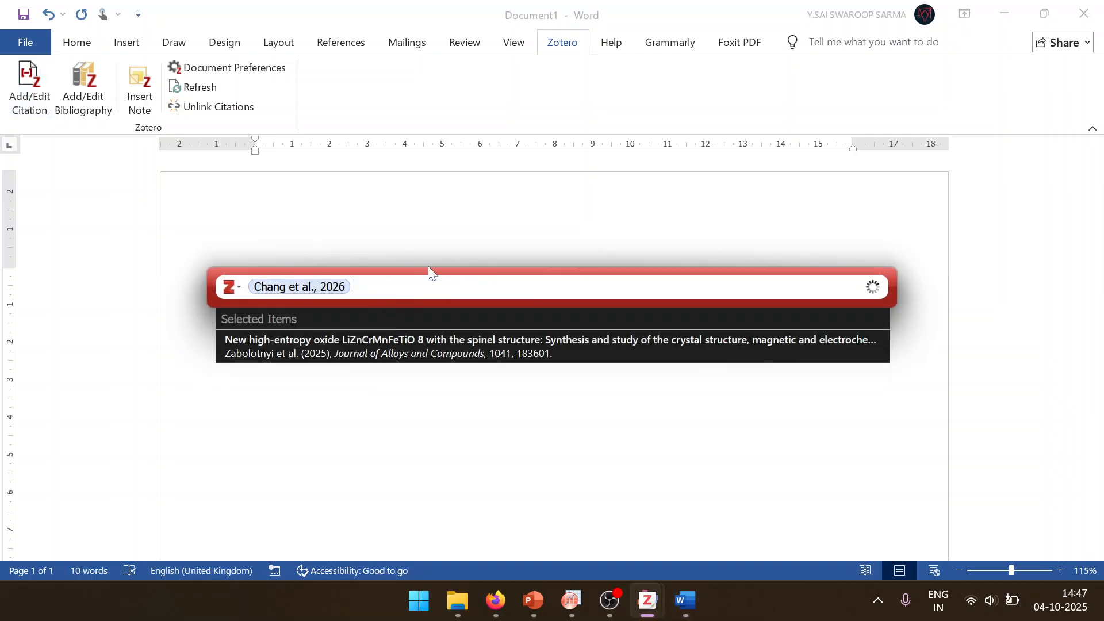
pyautogui.press('Return')
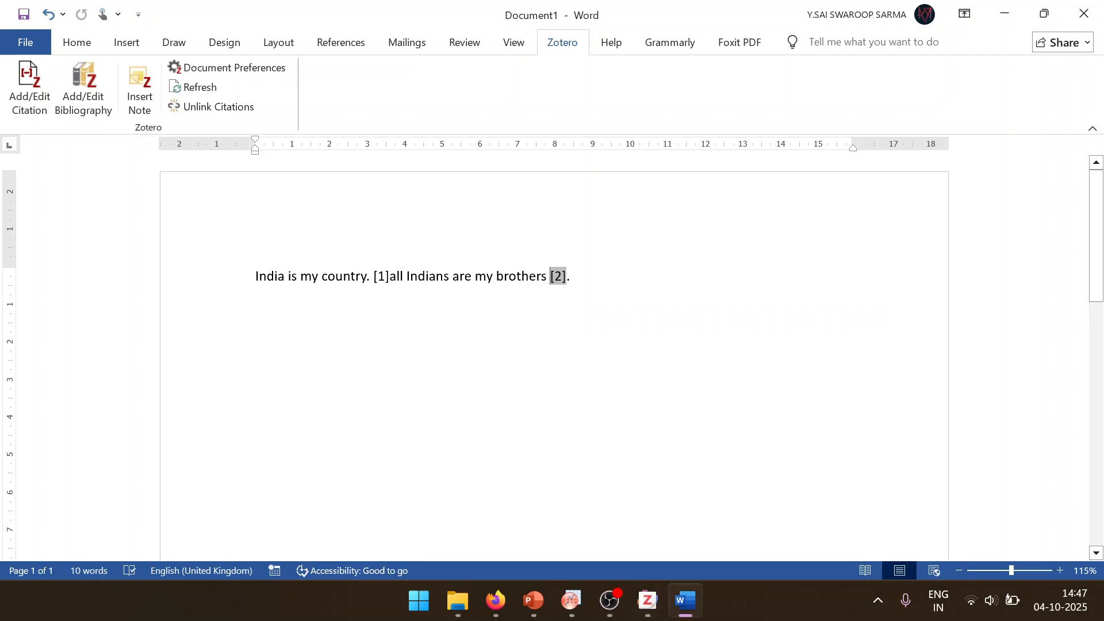
# Step: Insert a Zotero bibliography on a new line below the cited sentence
pyautogui.click(724, 287)
pyautogui.press('Return')
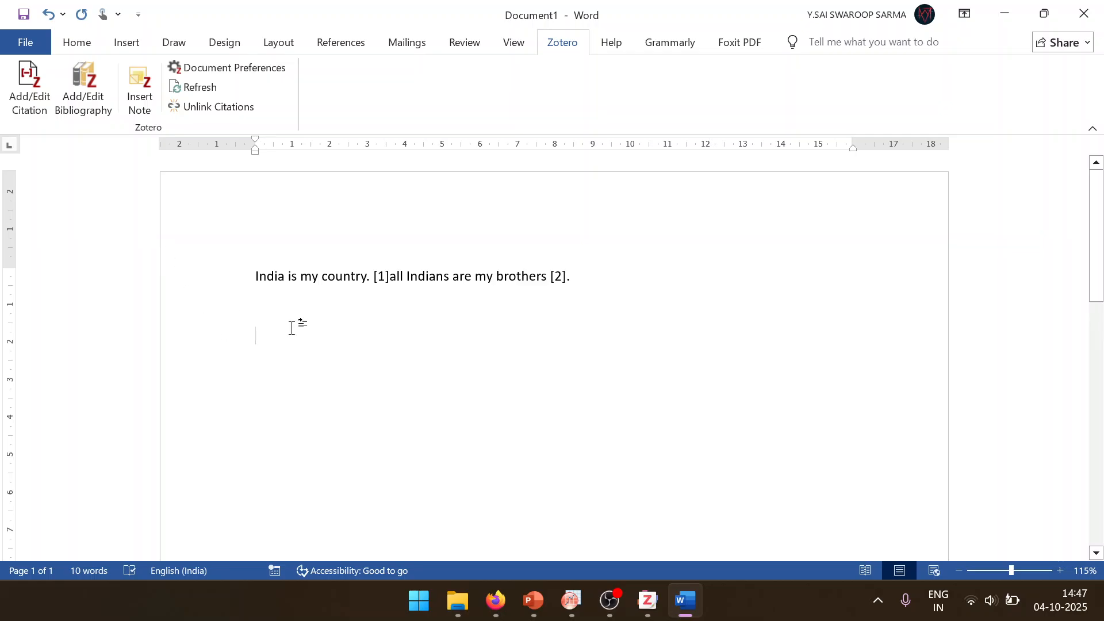
pyautogui.click(87, 92)
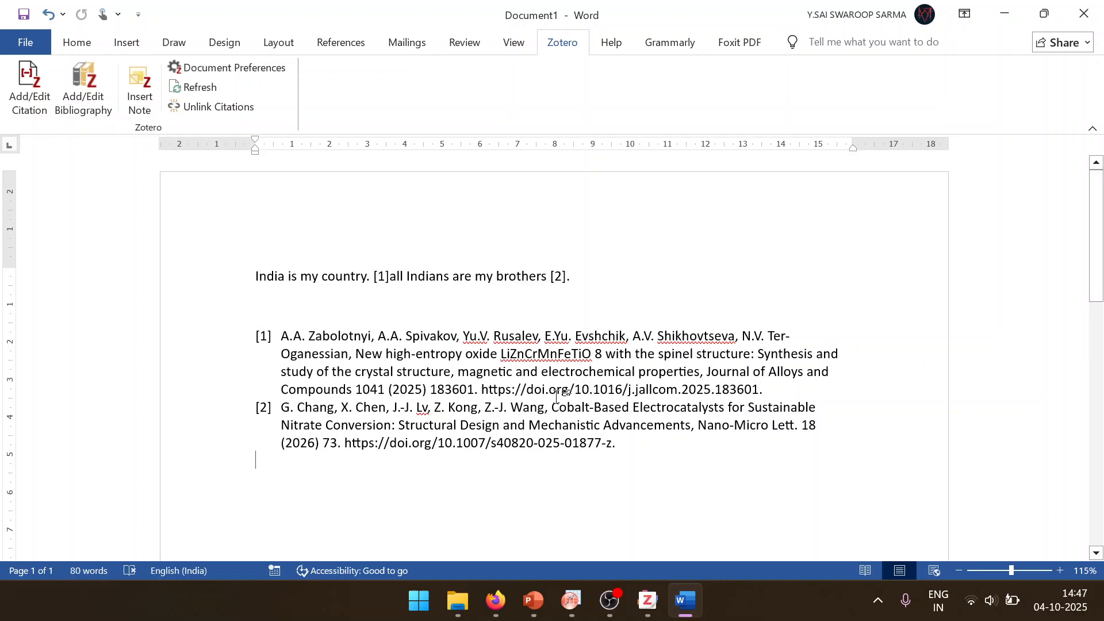
pyautogui.moveTo(558, 396); pyautogui.dragTo(268, 330)
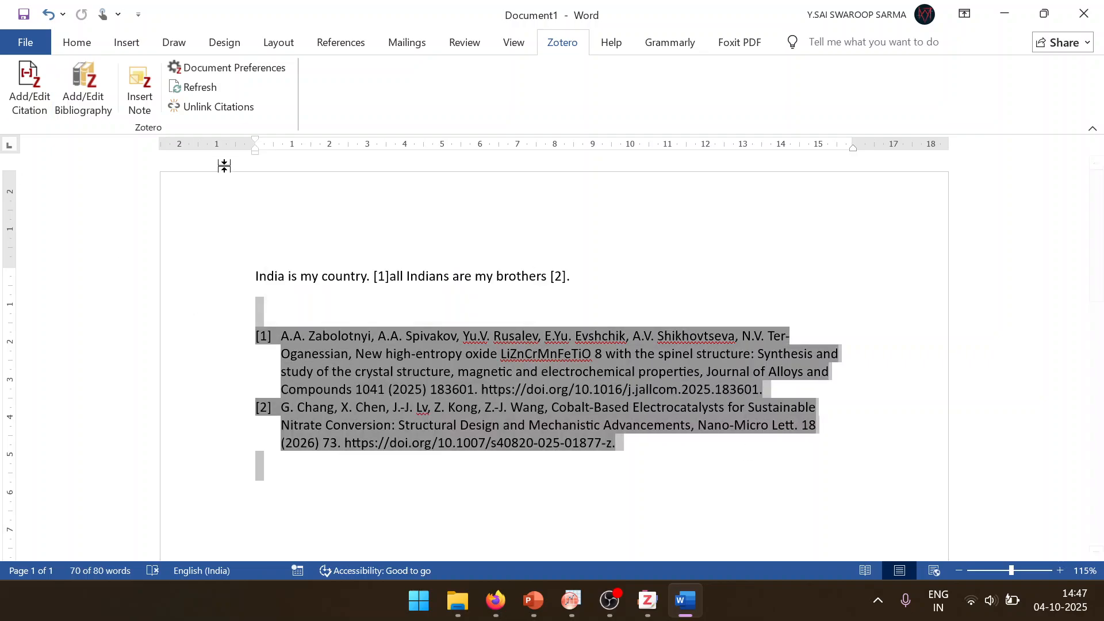
pyautogui.click(318, 276)
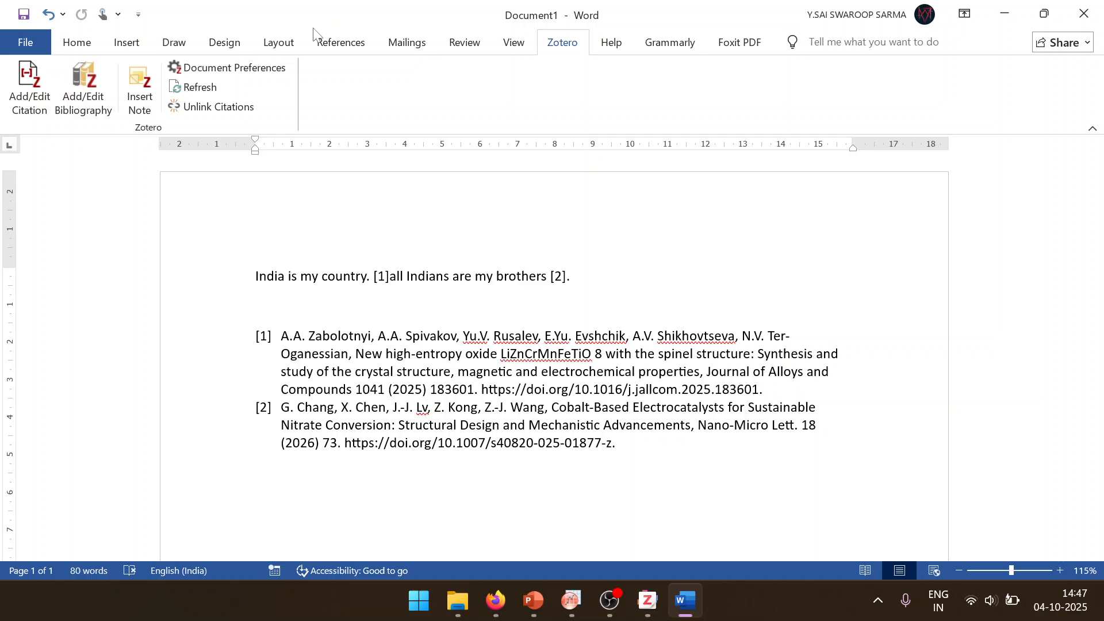
# Step: Examine the Mendeley Cite add-in's introduction beside the document and close it
pyautogui.click(481, 51)
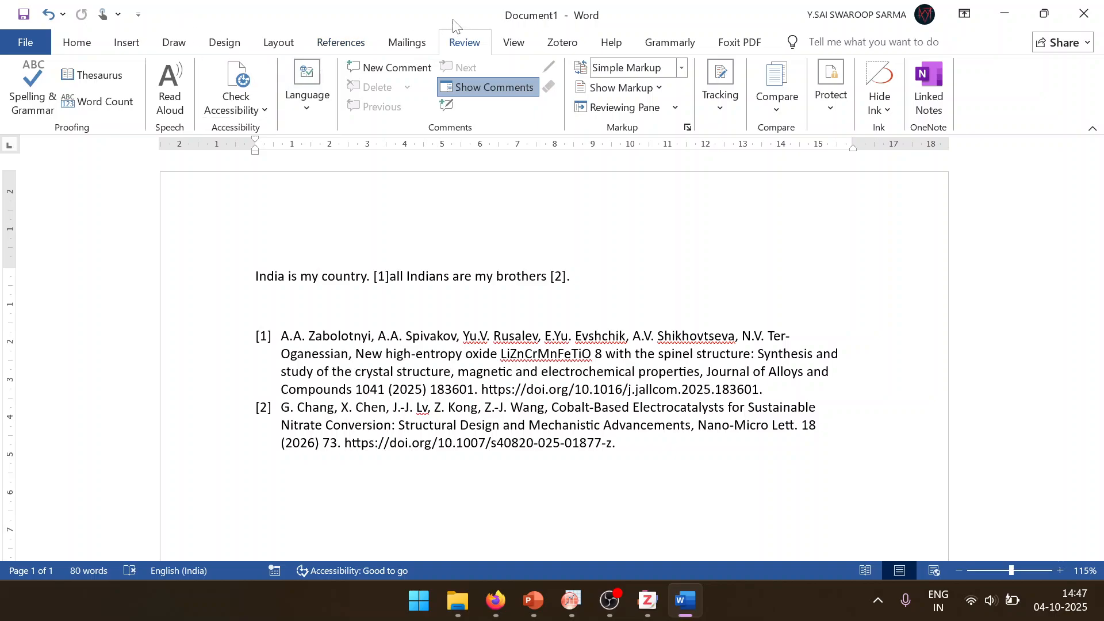
pyautogui.click(352, 51)
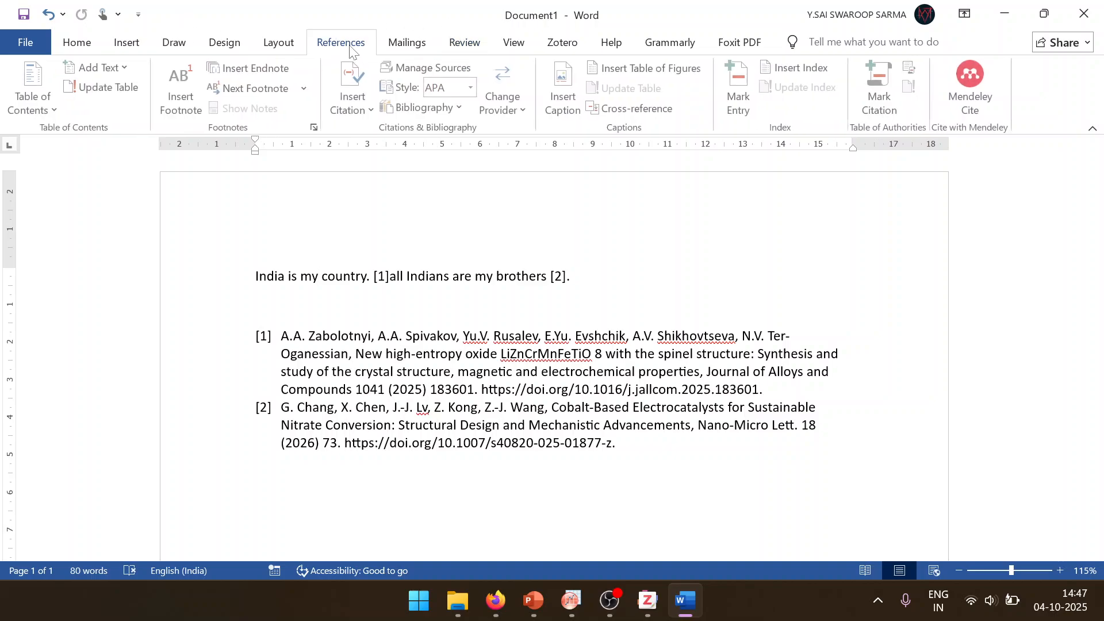
pyautogui.click(661, 608)
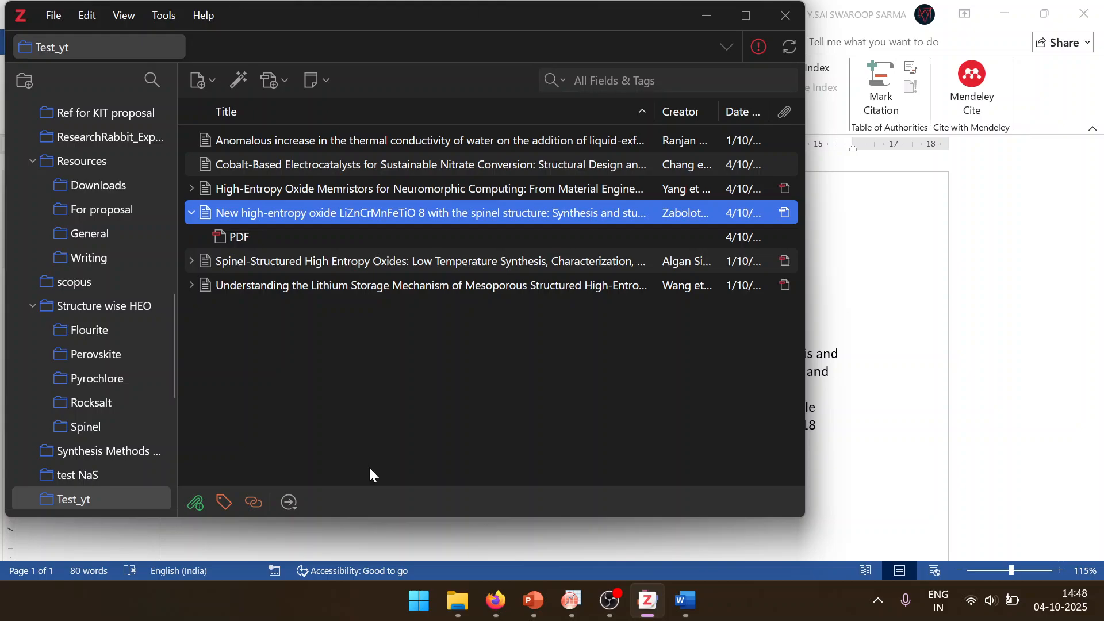
pyautogui.click(988, 198)
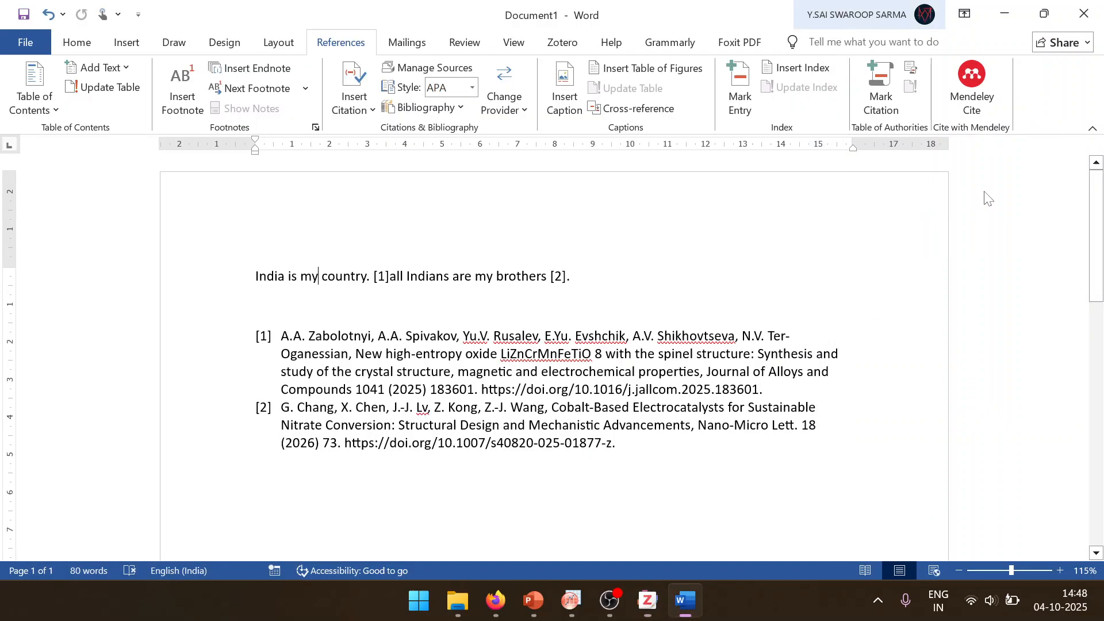
pyautogui.click(976, 98)
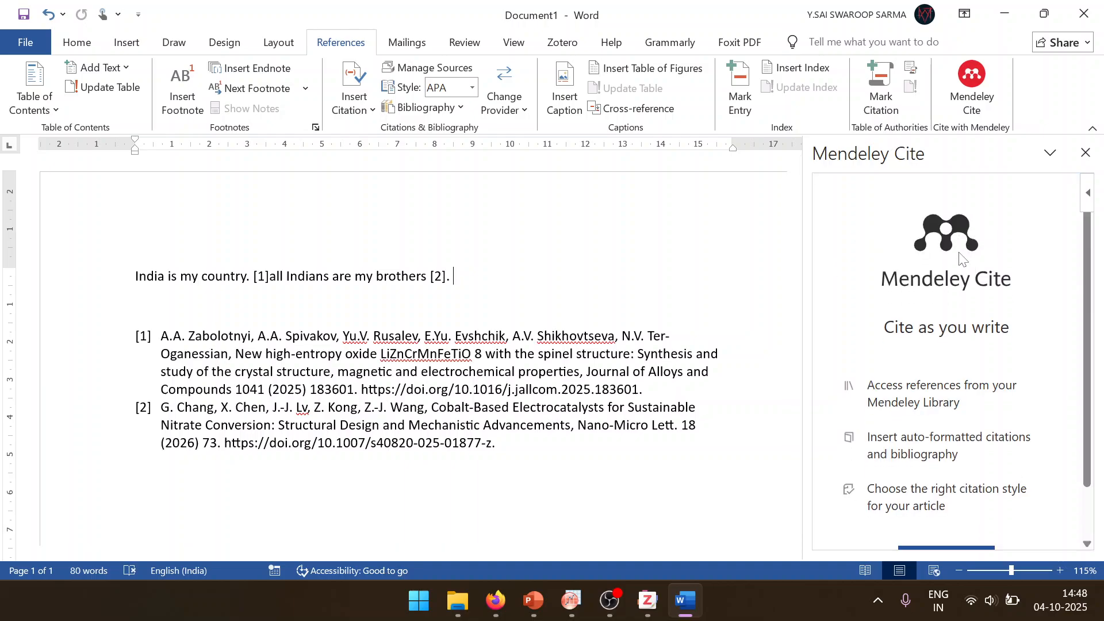
pyautogui.scroll(-2, 961, 258)
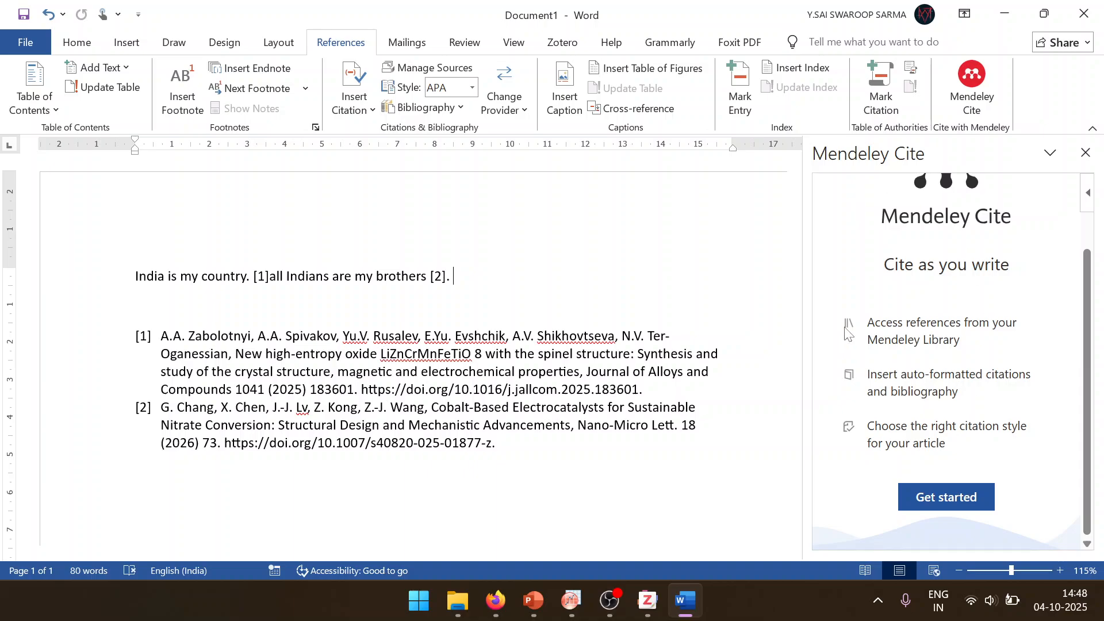
pyautogui.scroll(3, 847, 332)
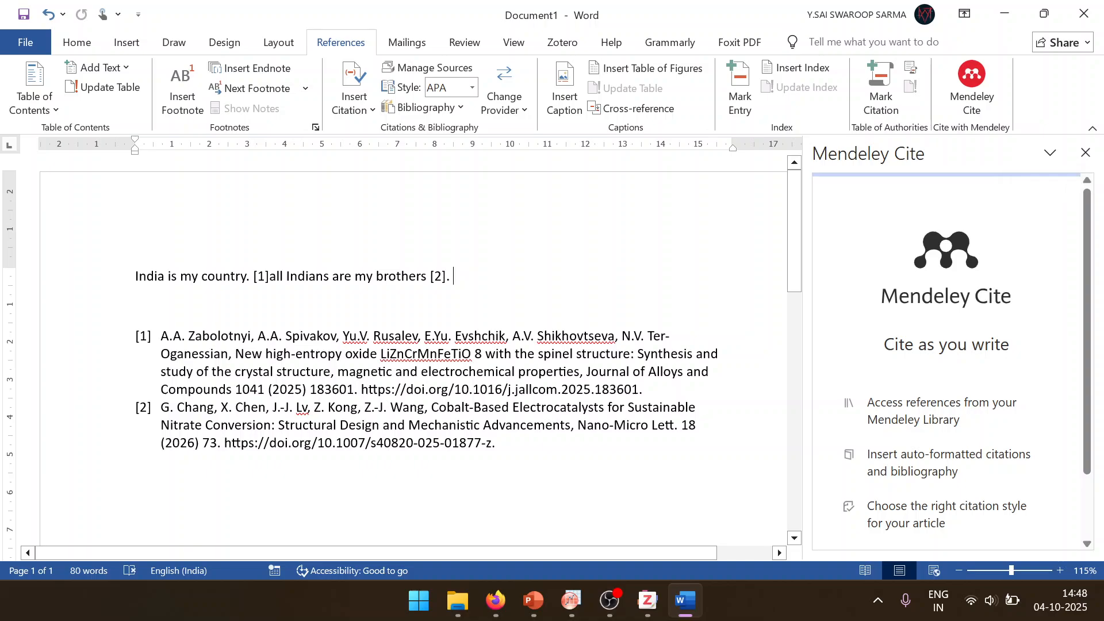
pyautogui.moveTo(376, 277); pyautogui.dragTo(436, 281)
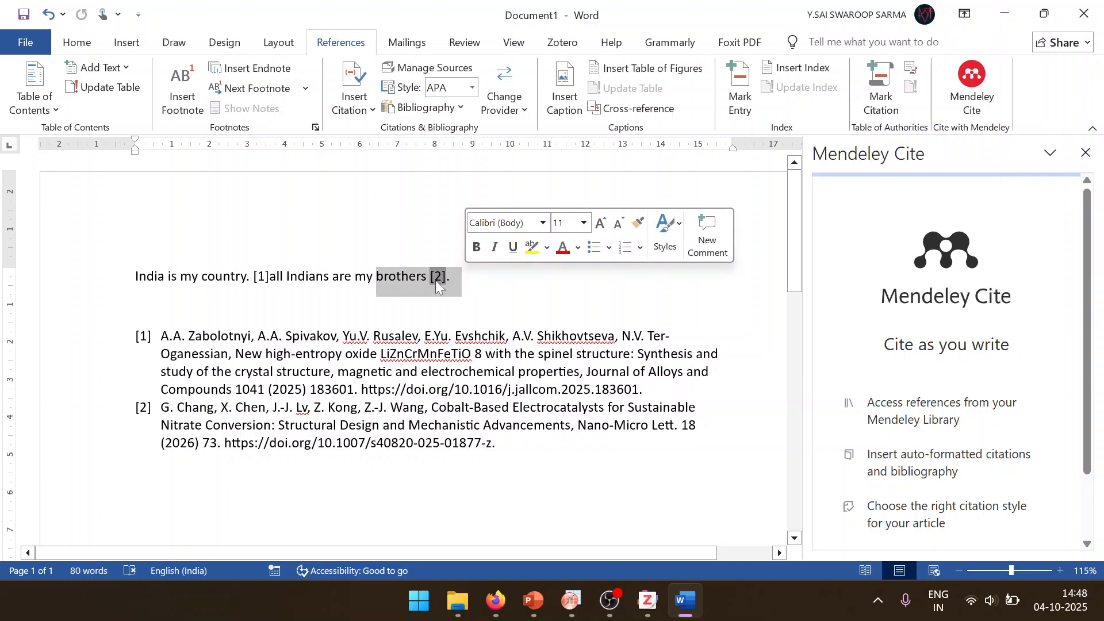
pyautogui.click(444, 278)
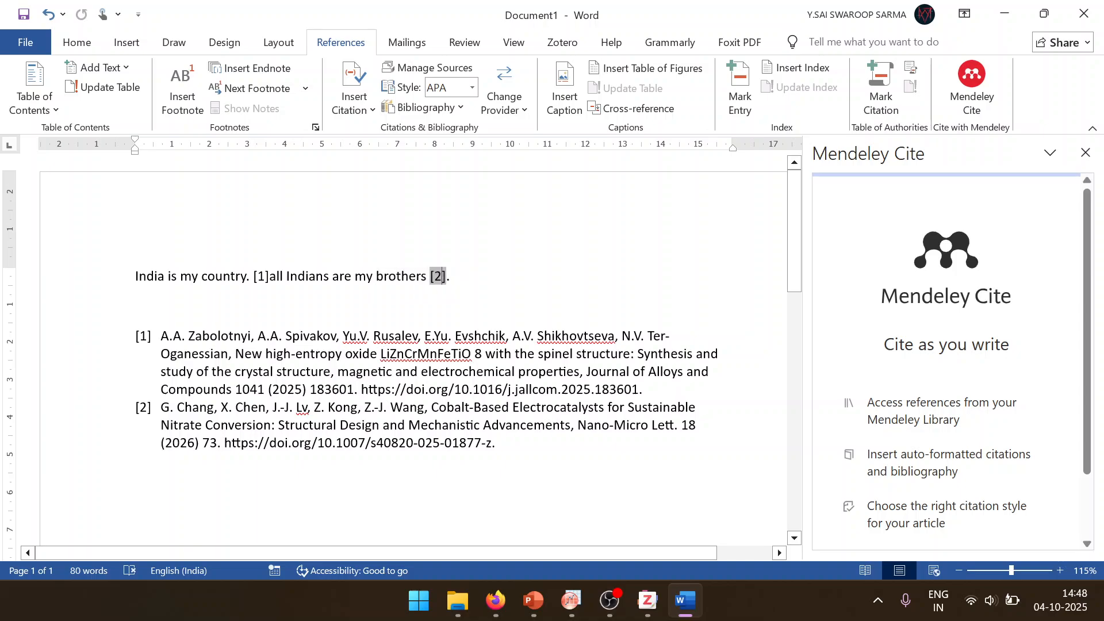
pyautogui.click(1083, 168)
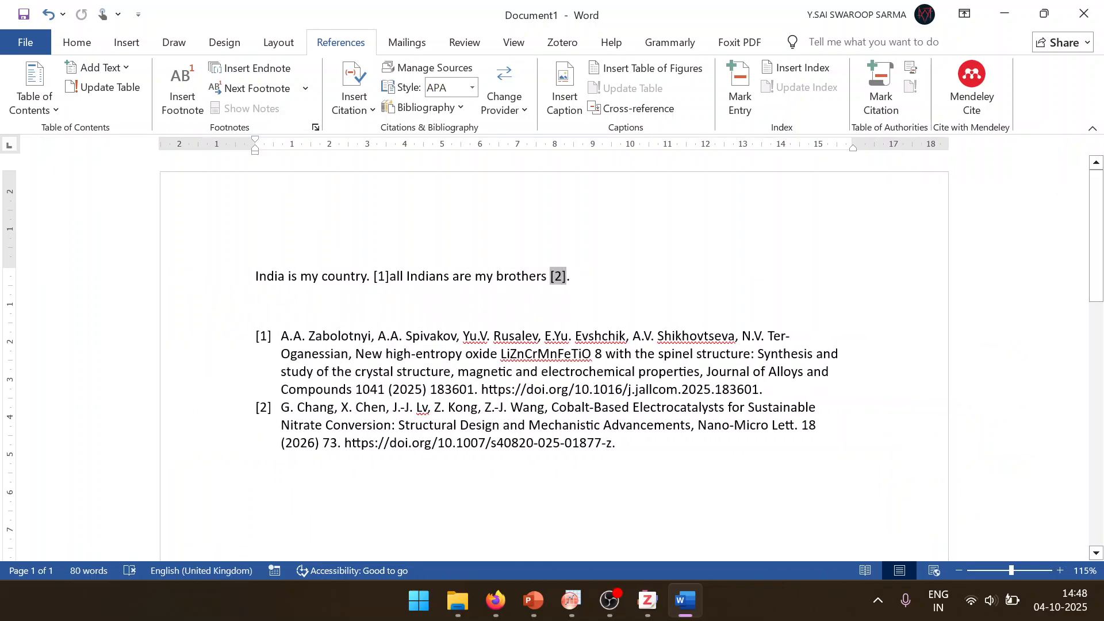
# Step: Start unlinking the document's Zotero citations, but cancel the removal of the field codes
pyautogui.moveTo(573, 278); pyautogui.dragTo(322, 278)
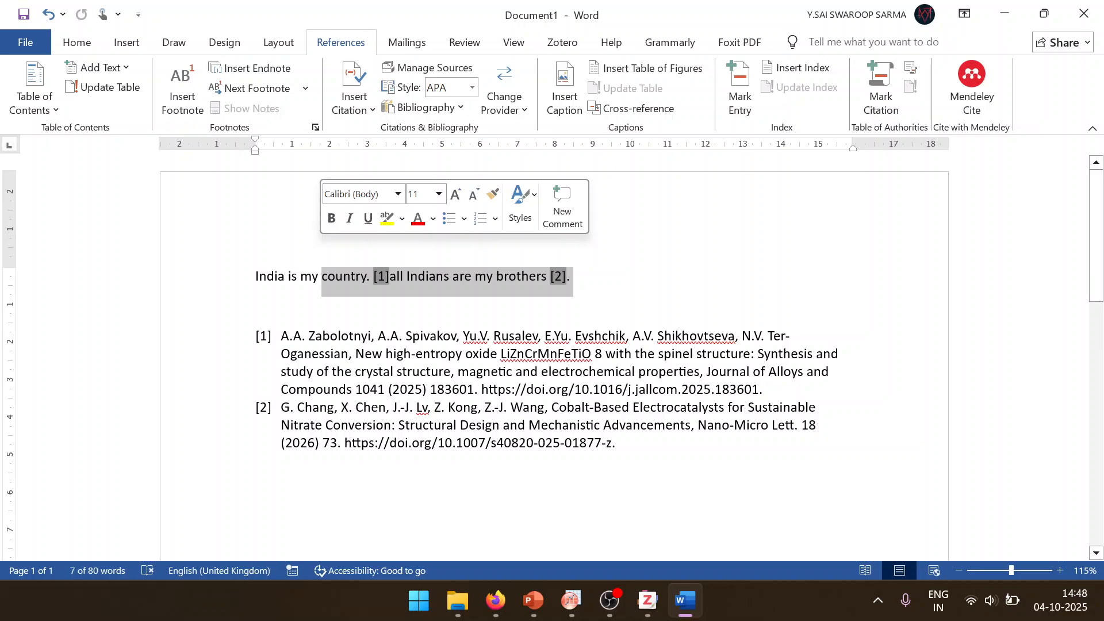
pyautogui.click(644, 275)
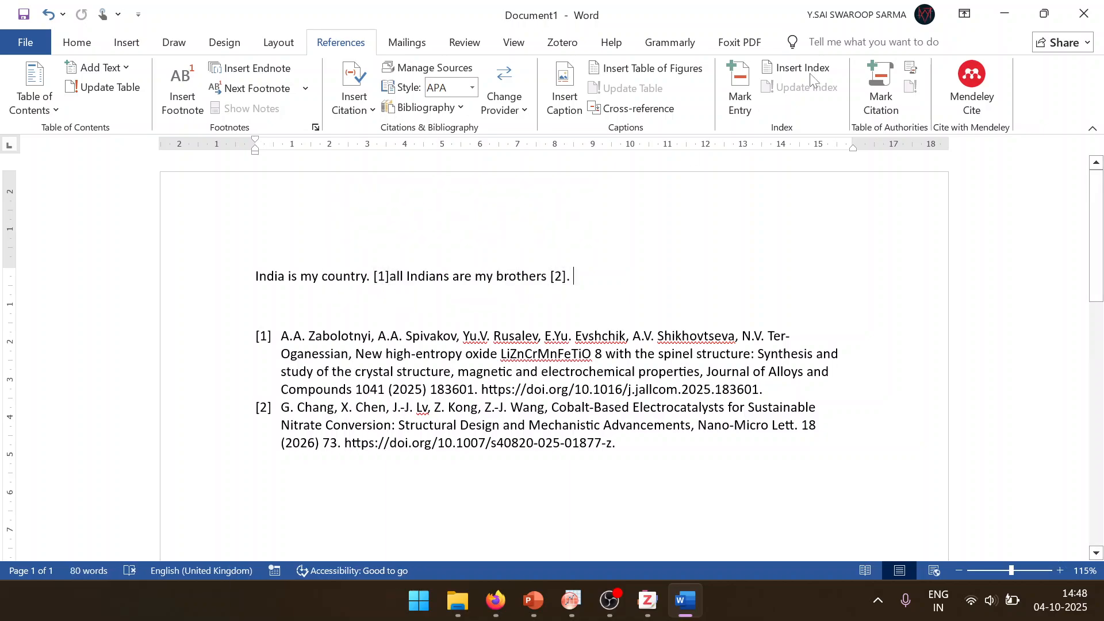
pyautogui.click(546, 46)
pyautogui.moveTo(626, 469); pyautogui.dragTo(323, 277)
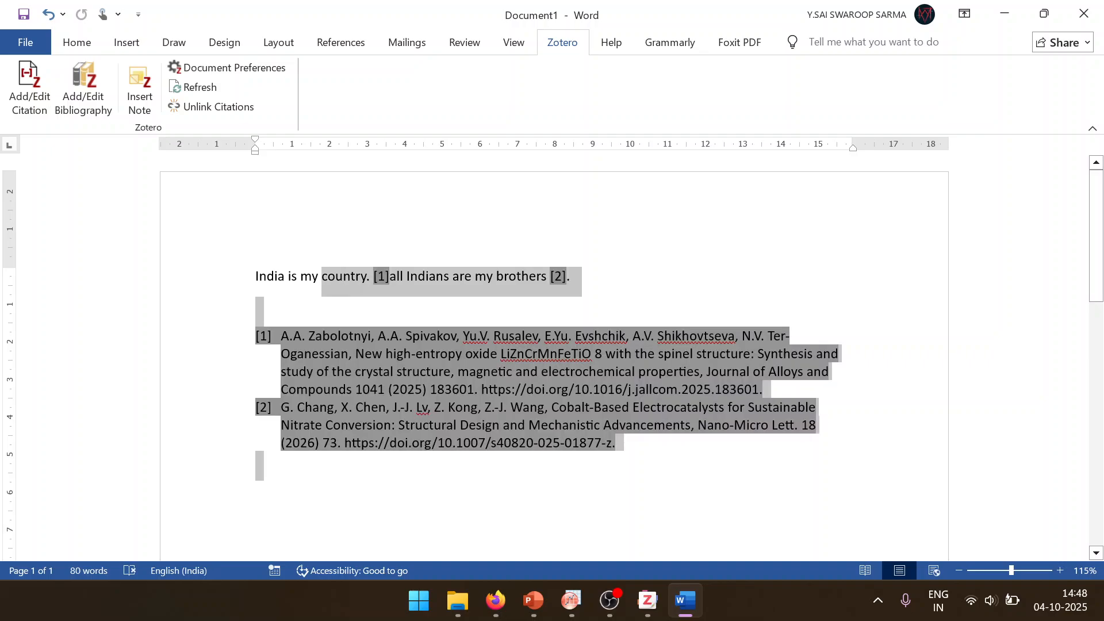
pyautogui.click(299, 275)
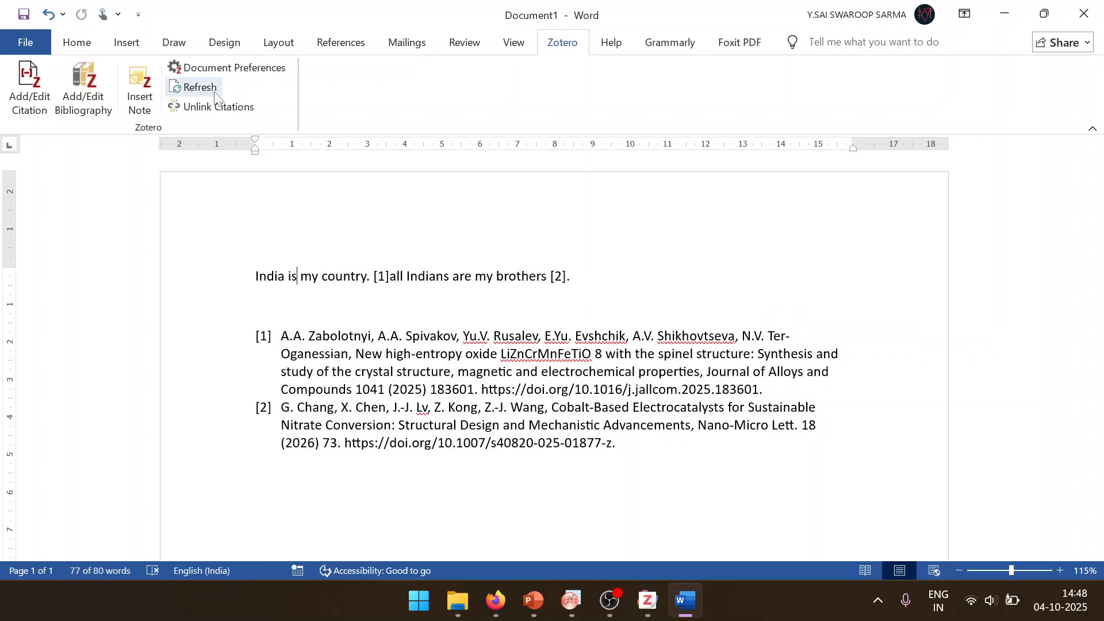
pyautogui.click(239, 109)
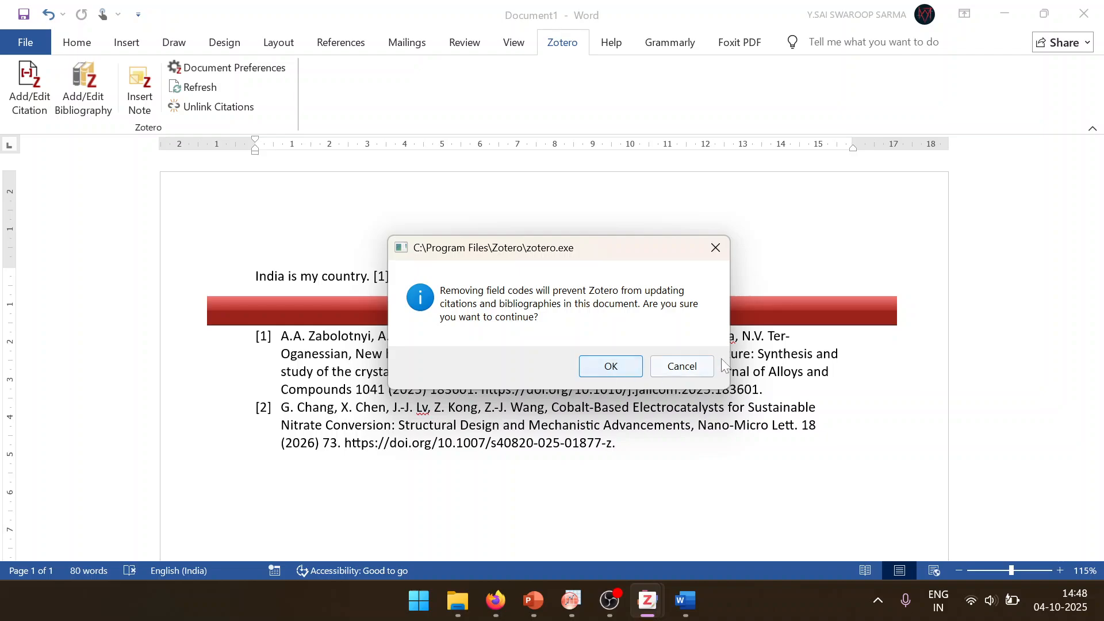
pyautogui.click(690, 371)
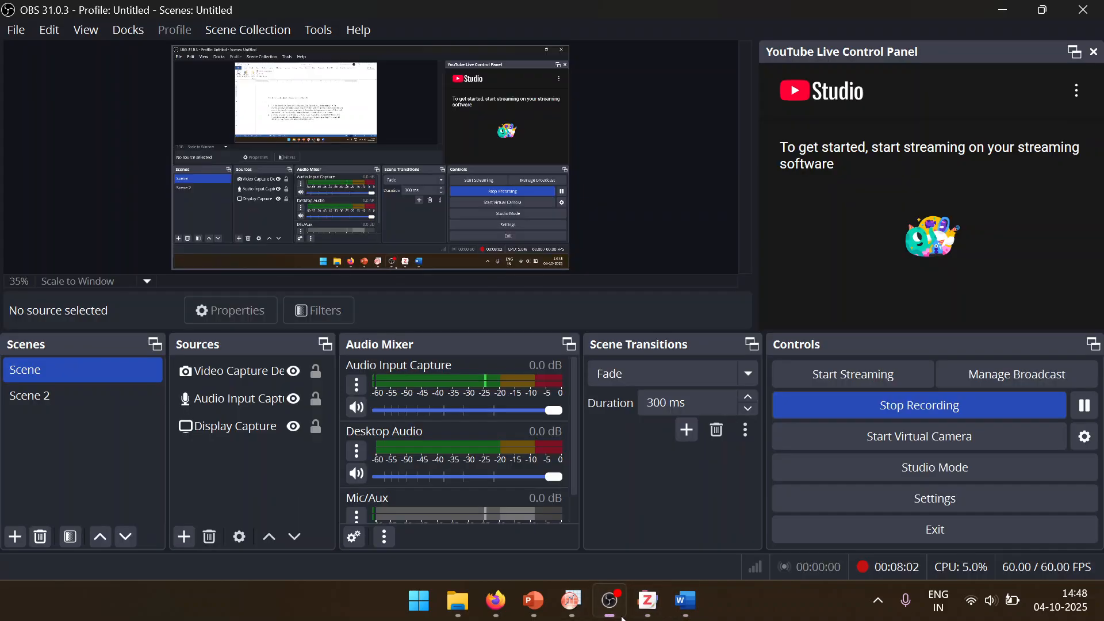
pyautogui.click(609, 601)
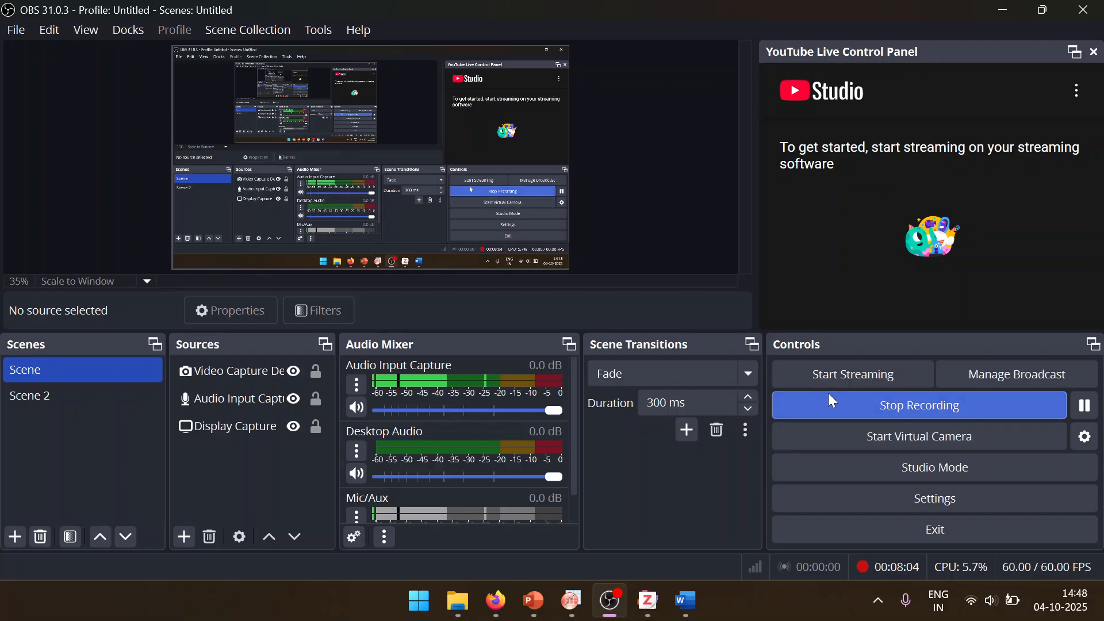